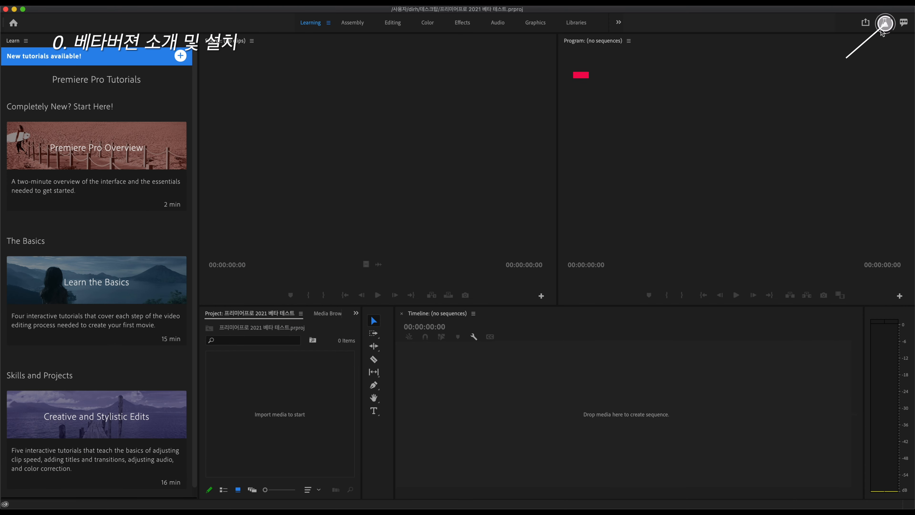
Open the What's new in Beta information and examine the full list of changes since v14.4.
{"action": "left_click", "coordinate": [872, 29]}
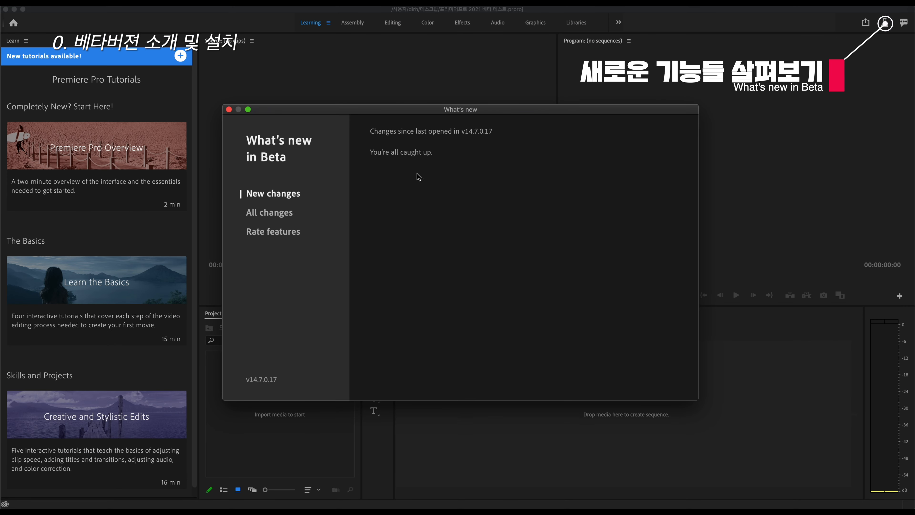
{"action": "left_click", "coordinate": [284, 212]}
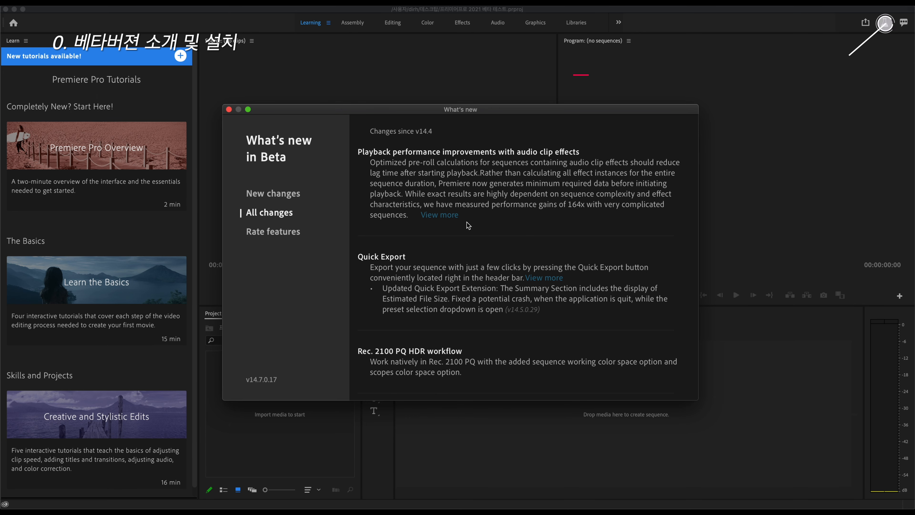
{"action": "scroll", "coordinate": [465, 237], "scroll_direction": "down", "scroll_amount": 15}
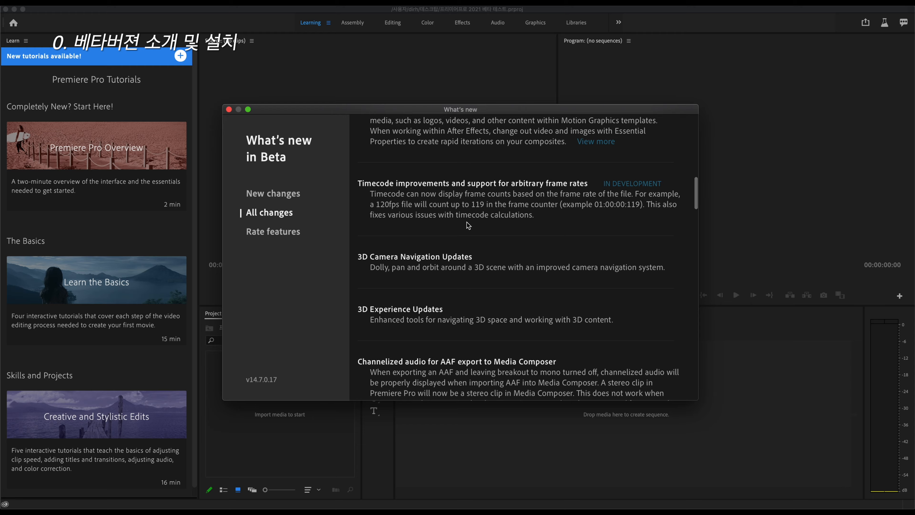
{"action": "scroll", "coordinate": [467, 226], "scroll_direction": "up", "scroll_amount": 5}
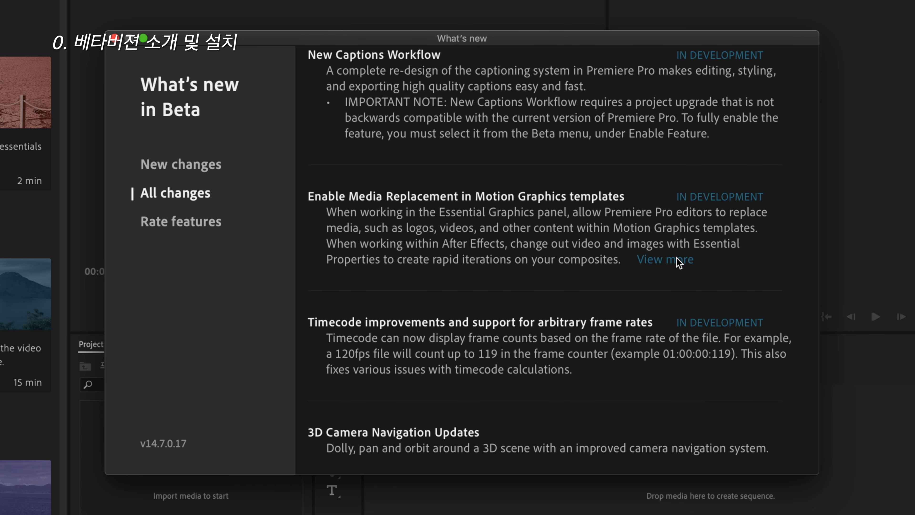
{"action": "scroll", "coordinate": [726, 246], "scroll_direction": "up", "scroll_amount": 10}
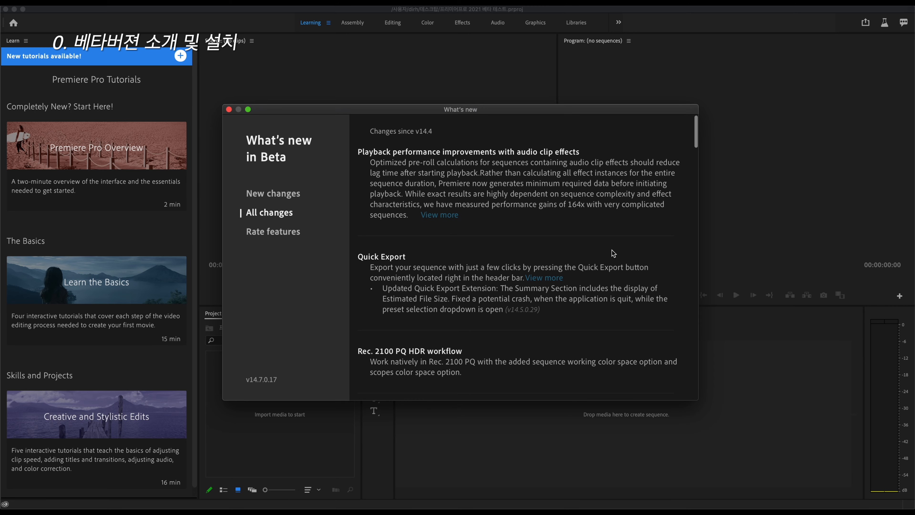
{"action": "scroll", "coordinate": [689, 253], "scroll_direction": "down", "scroll_amount": 5}
{"action": "scroll", "coordinate": [614, 253], "scroll_direction": "up", "scroll_amount": 5}
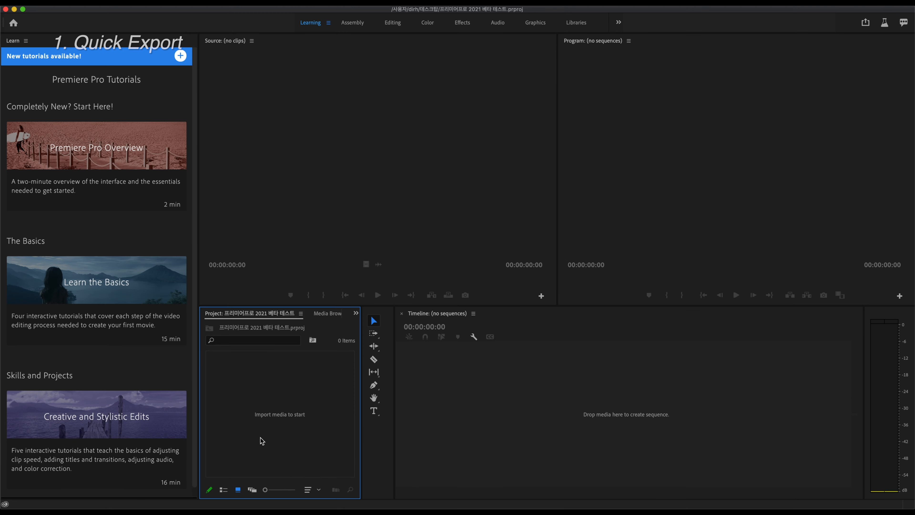
Create a new sequence named Sequence 01 with the DV - NTSC Standard 48kHz preset.
{"action": "right_click", "coordinate": [288, 440]}
{"action": "mouse_move", "coordinate": [345, 366]}
{"action": "left_click", "coordinate": [404, 366]}
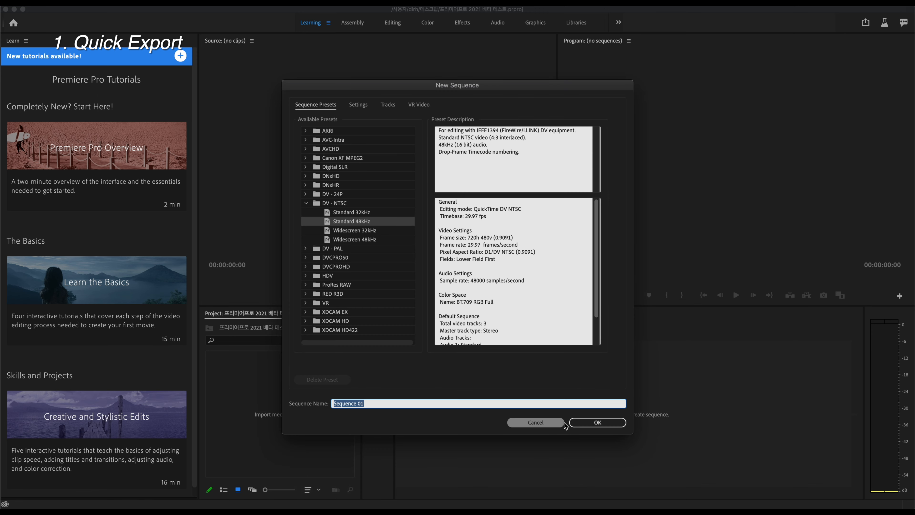
{"action": "left_click", "coordinate": [586, 423]}
Place P1023040.MOV at the start of video track V1, changing the sequence settings to match the clip.
{"action": "left_click", "coordinate": [274, 460]}
{"action": "left_click_drag", "start_coordinate": [316, 375], "coordinate": [515, 406]}
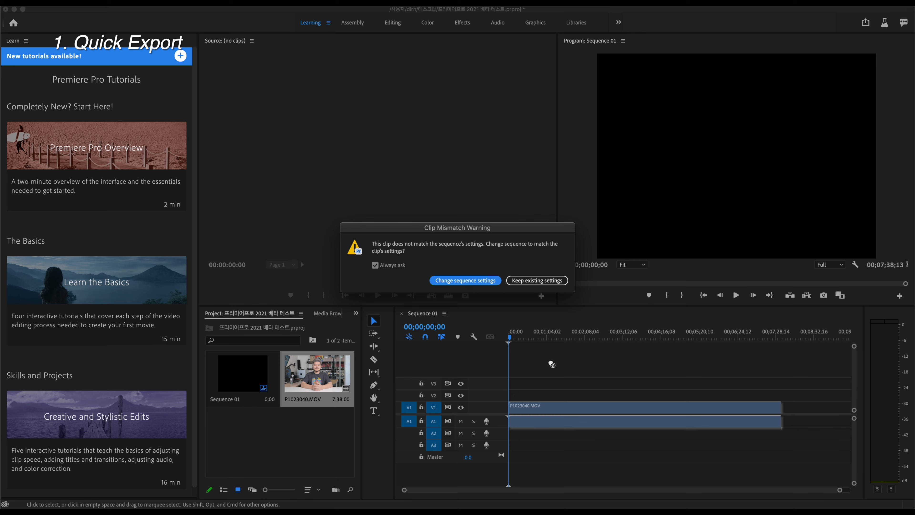
{"action": "key", "text": "Return"}
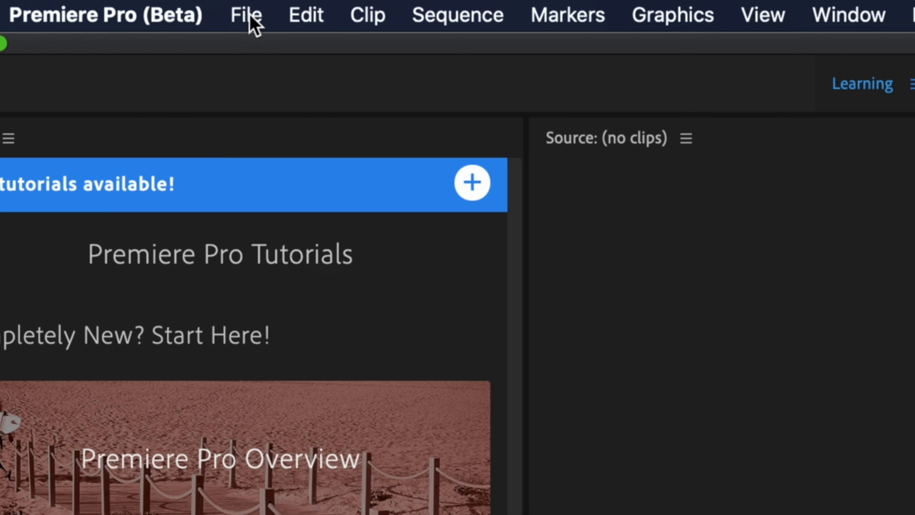
Open the media export settings for Sequence 01 and examine the available formats and presets.
{"action": "left_click", "coordinate": [105, 1]}
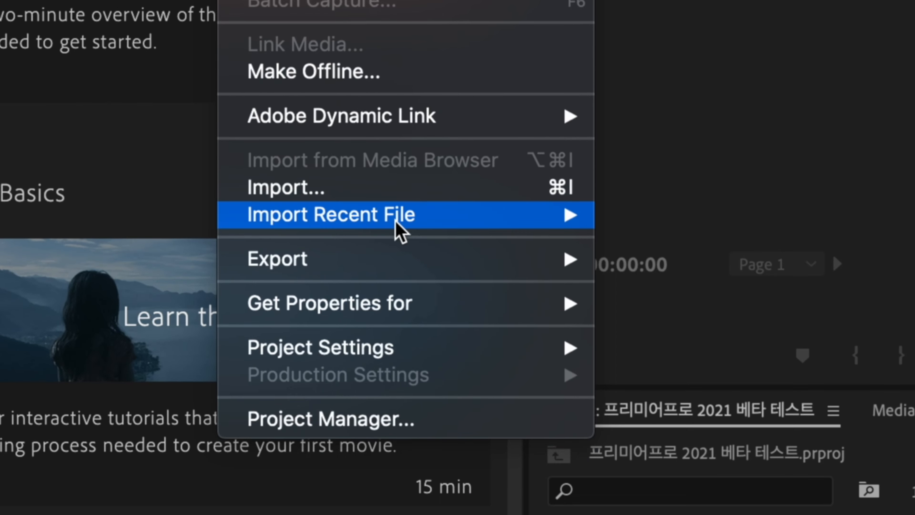
{"action": "mouse_move", "coordinate": [394, 266]}
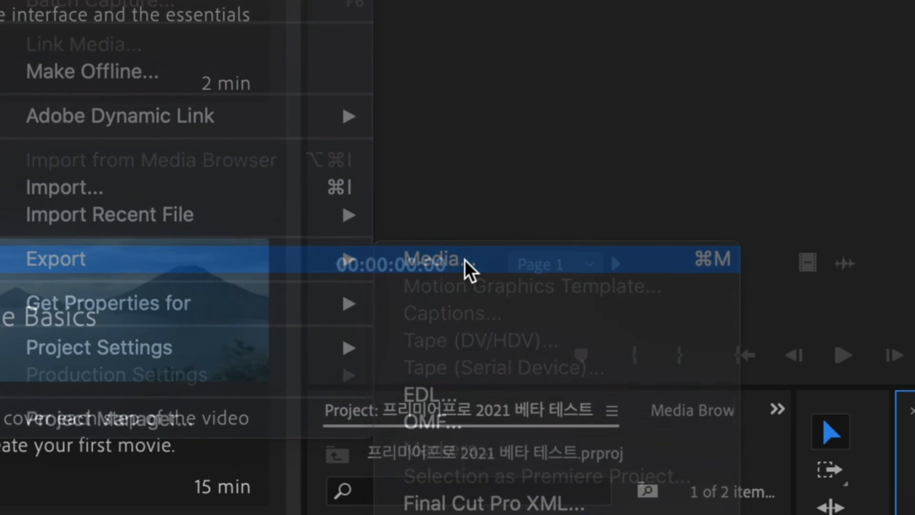
{"action": "left_click", "coordinate": [684, 260]}
{"action": "left_click", "coordinate": [638, 111]}
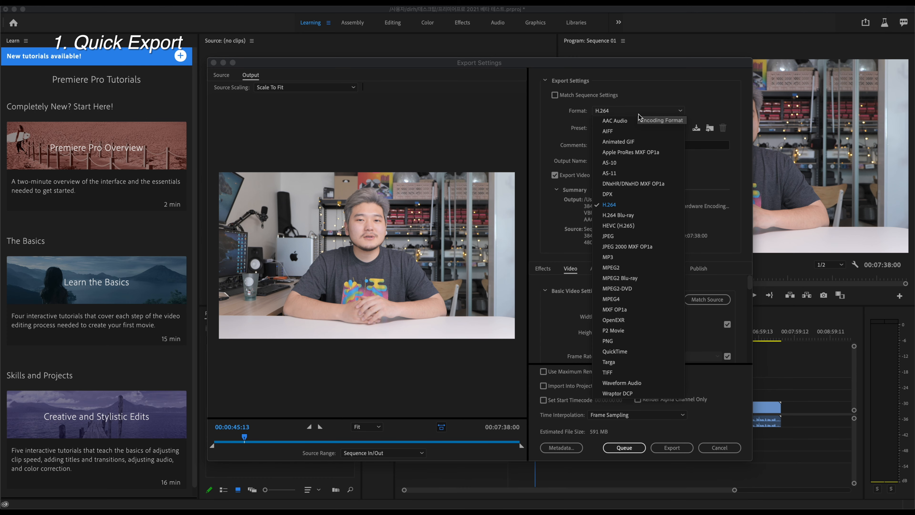
{"action": "left_click", "coordinate": [557, 131]}
{"action": "left_click", "coordinate": [631, 128]}
{"action": "left_click", "coordinate": [558, 145]}
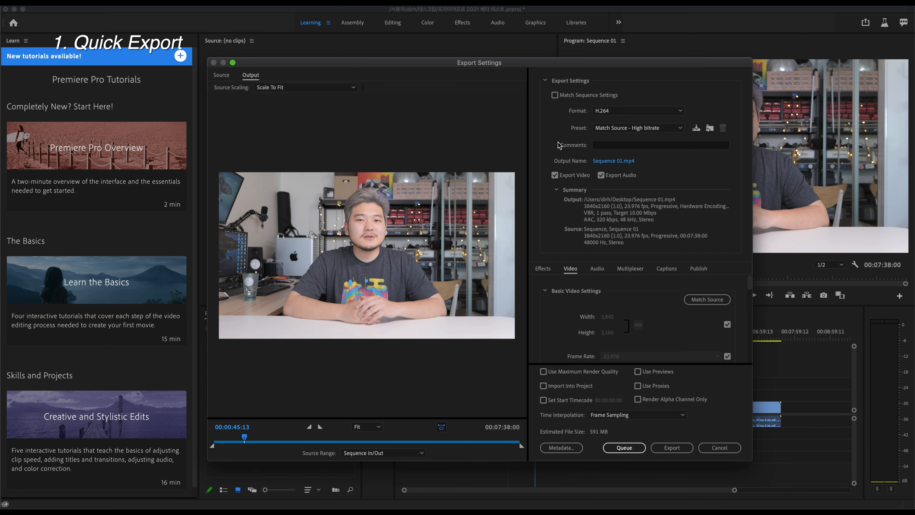
Review the video encoding and audio options in the export settings, and cancel the export.
{"action": "scroll", "coordinate": [677, 340], "scroll_direction": "down", "scroll_amount": 3}
{"action": "scroll", "coordinate": [671, 339], "scroll_direction": "up", "scroll_amount": 3}
{"action": "scroll", "coordinate": [649, 330], "scroll_direction": "down", "scroll_amount": 5}
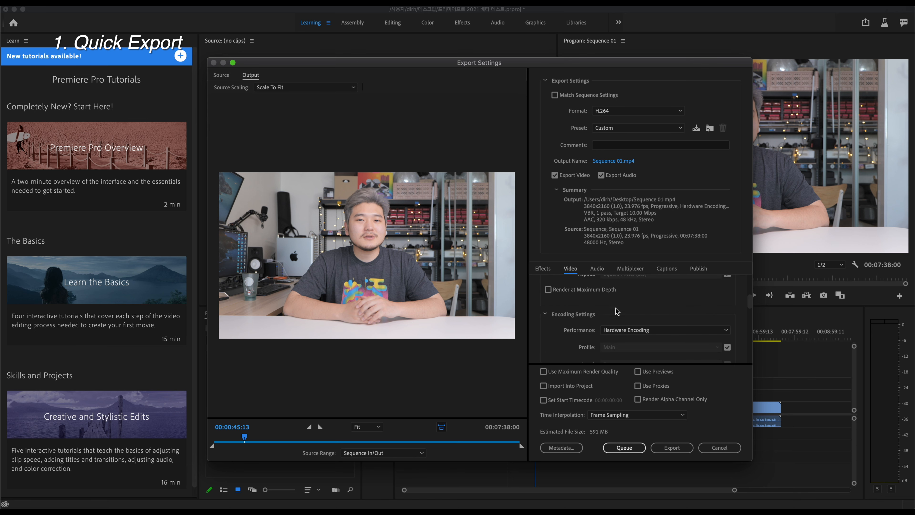
{"action": "left_click", "coordinate": [596, 271]}
{"action": "scroll", "coordinate": [593, 311], "scroll_direction": "down", "scroll_amount": 2}
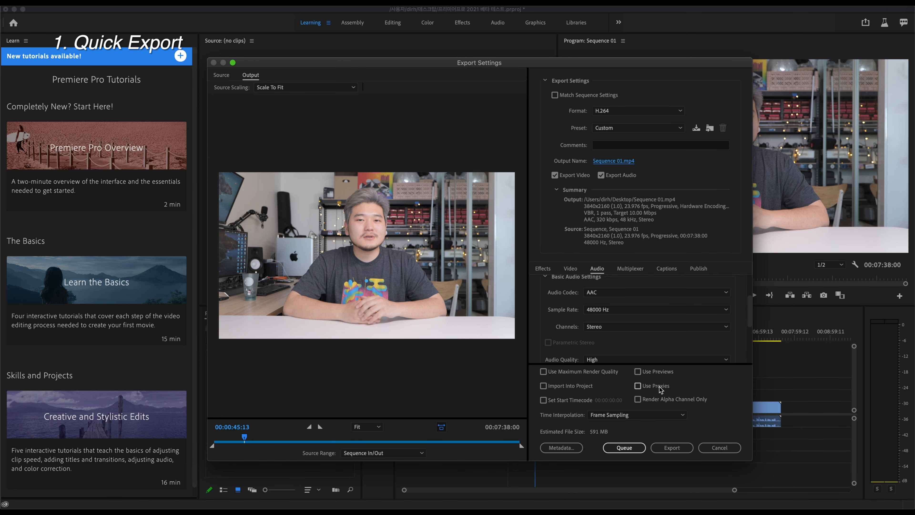
{"action": "left_click", "coordinate": [721, 447]}
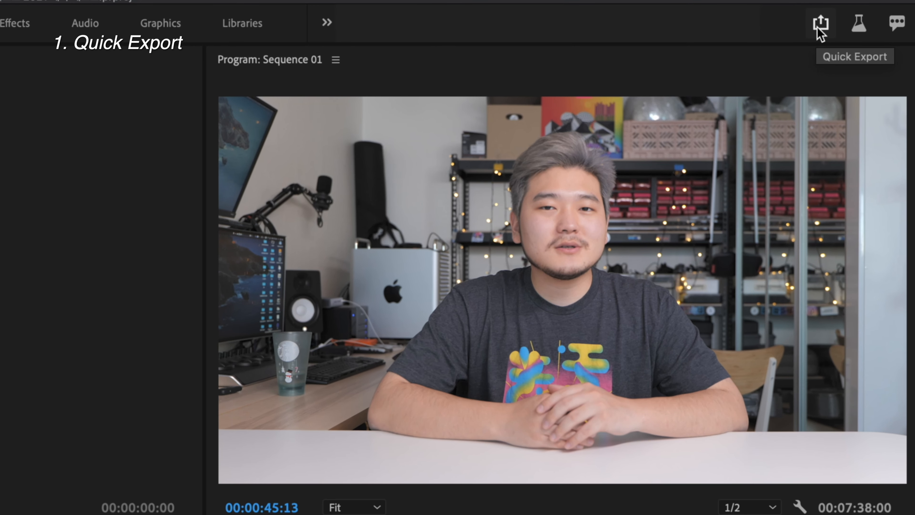
Quick Export Sequence 01 to the desktop as Sequence 01.mp4 with the High Quality 2160p 4K preset.
{"action": "left_click", "coordinate": [820, 25]}
{"action": "left_click", "coordinate": [547, 138]}
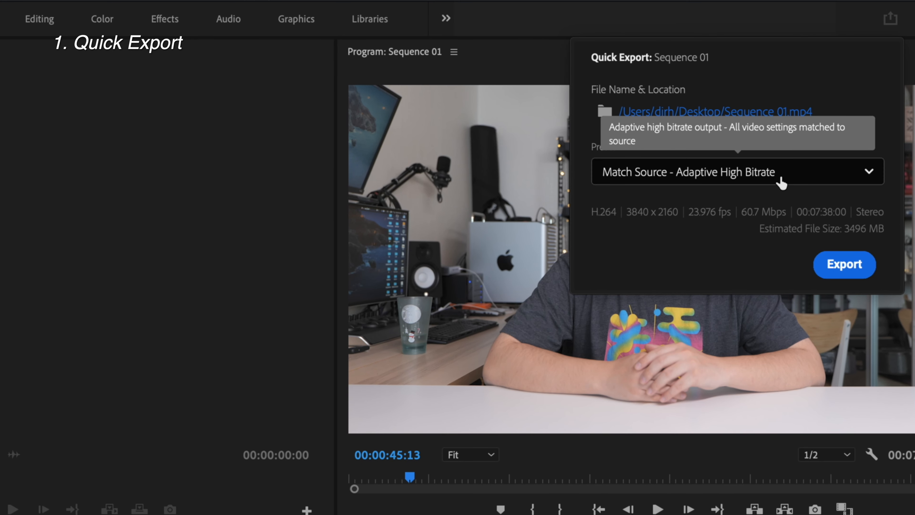
{"action": "left_click", "coordinate": [803, 175]}
{"action": "left_click", "coordinate": [575, 147]}
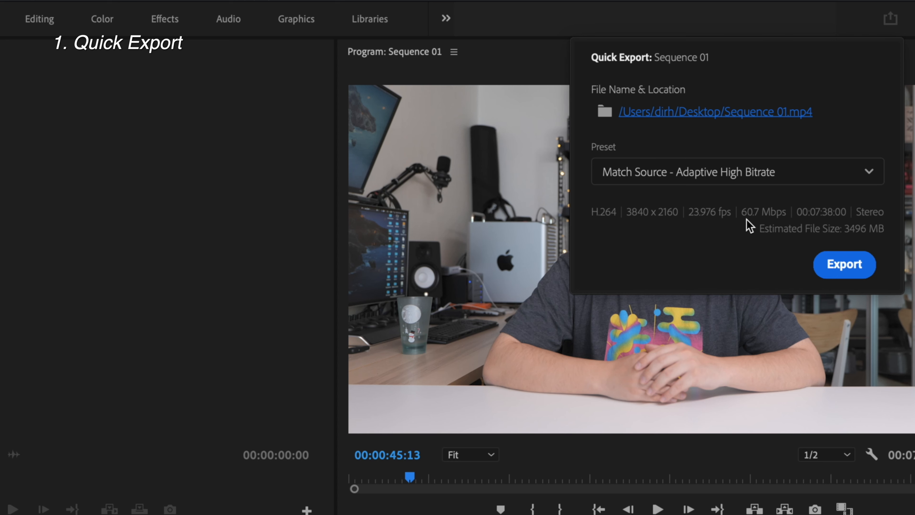
{"action": "left_click", "coordinate": [772, 173]}
{"action": "left_click", "coordinate": [724, 293]}
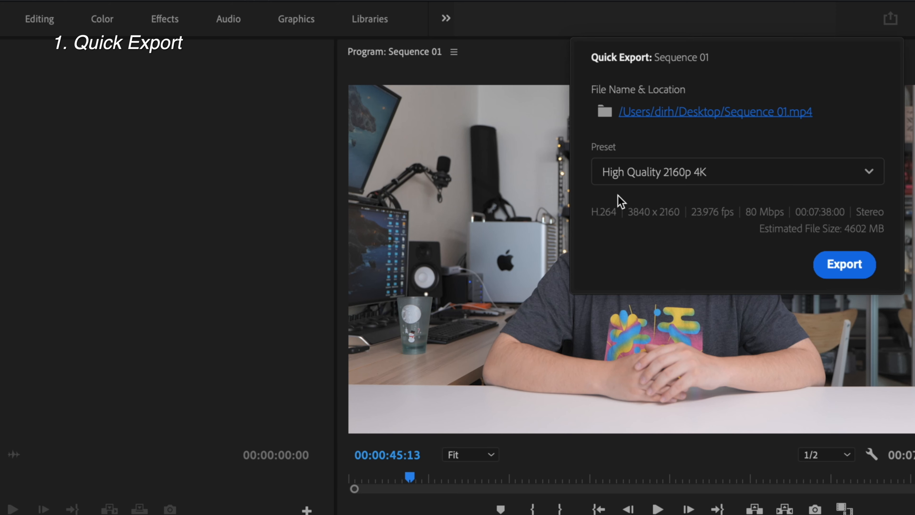
{"action": "left_click", "coordinate": [834, 267]}
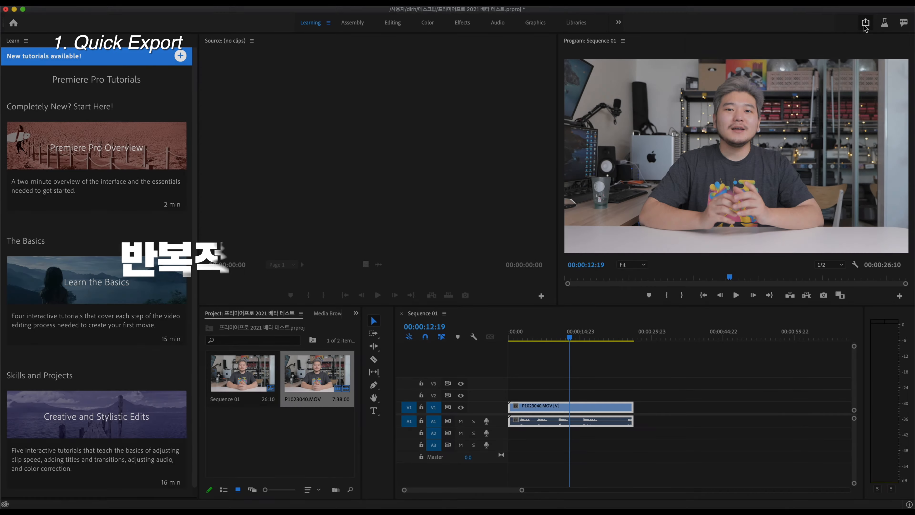
Check the Quick Export settings for the shortened Sequence 01 and dismiss them.
{"action": "left_click", "coordinate": [865, 26]}
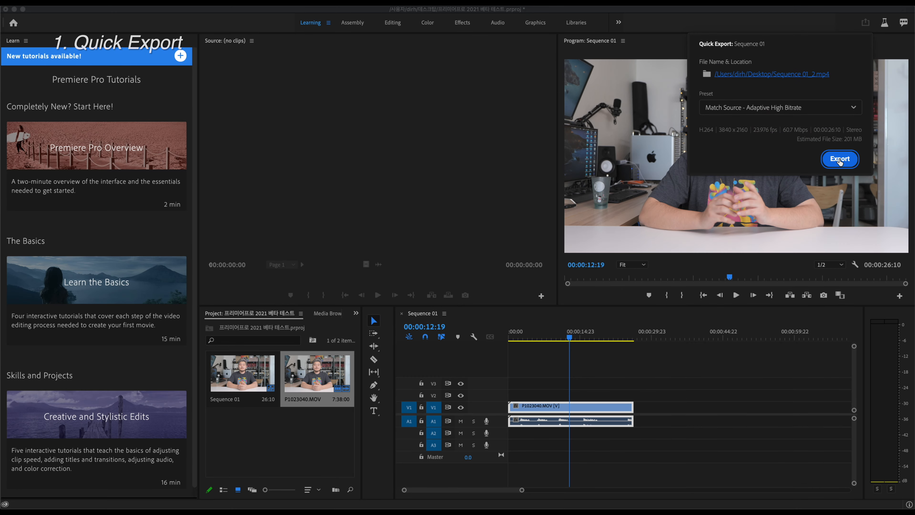
{"action": "left_click", "coordinate": [539, 376]}
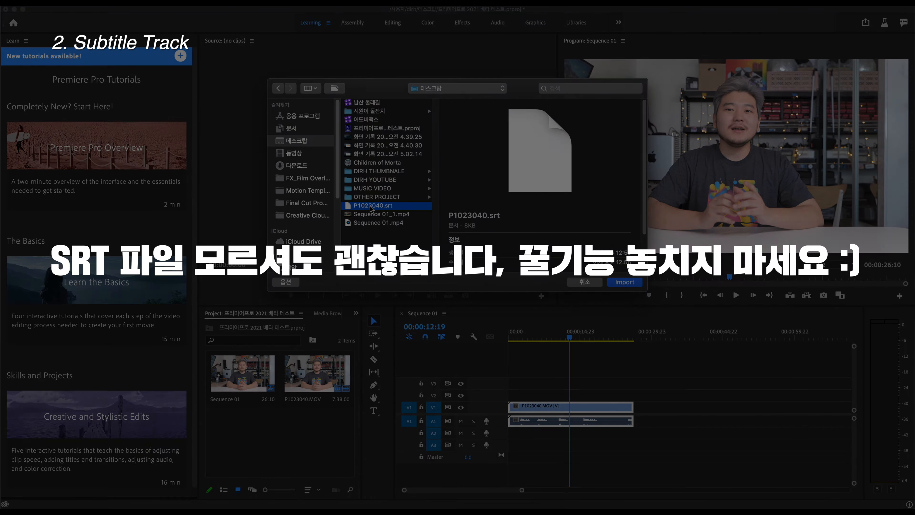
Import the subtitle file P1023040.srt from the desktop and place it in the Sequence 01 timeline as a subtitle track.
{"action": "double_click", "coordinate": [371, 205]}
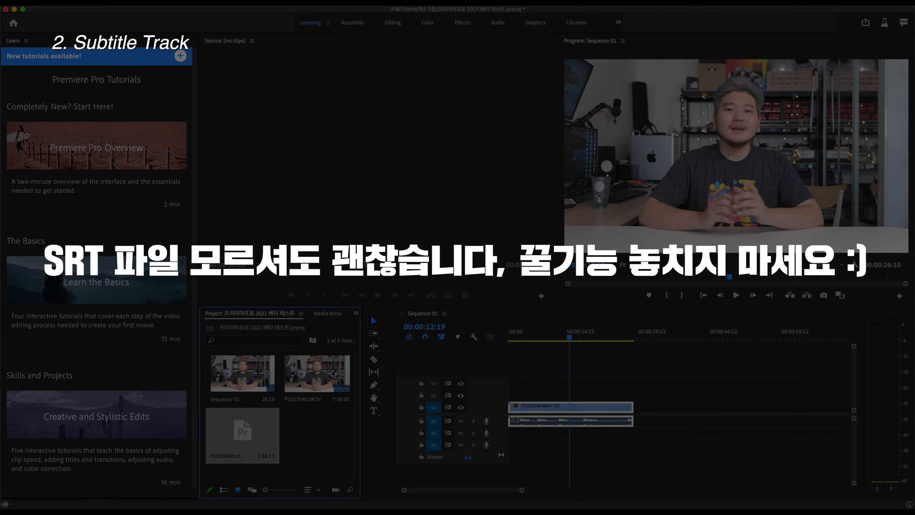
{"action": "left_click_drag", "start_coordinate": [230, 439], "coordinate": [492, 354]}
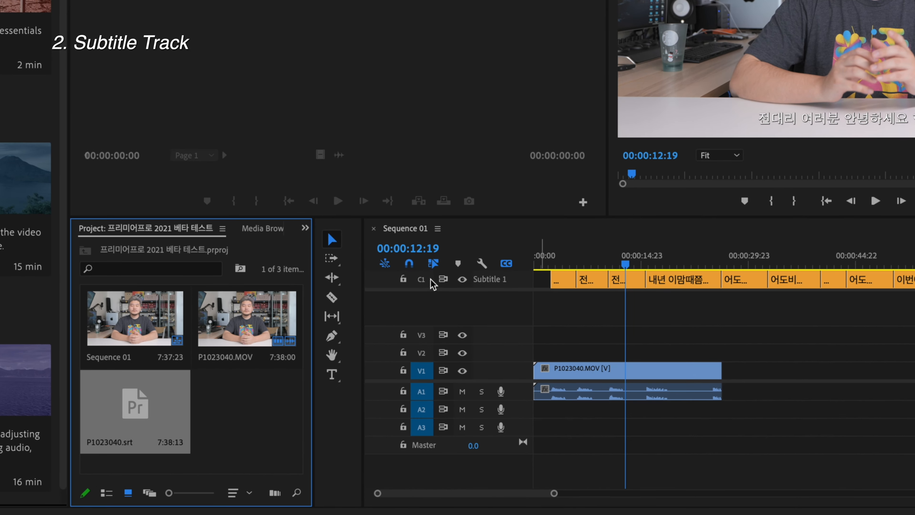
Hide and show the subtitle track in the timeline, and move the playhead to 00:00:04:00 to preview the first caption.
{"action": "left_click", "coordinate": [547, 262]}
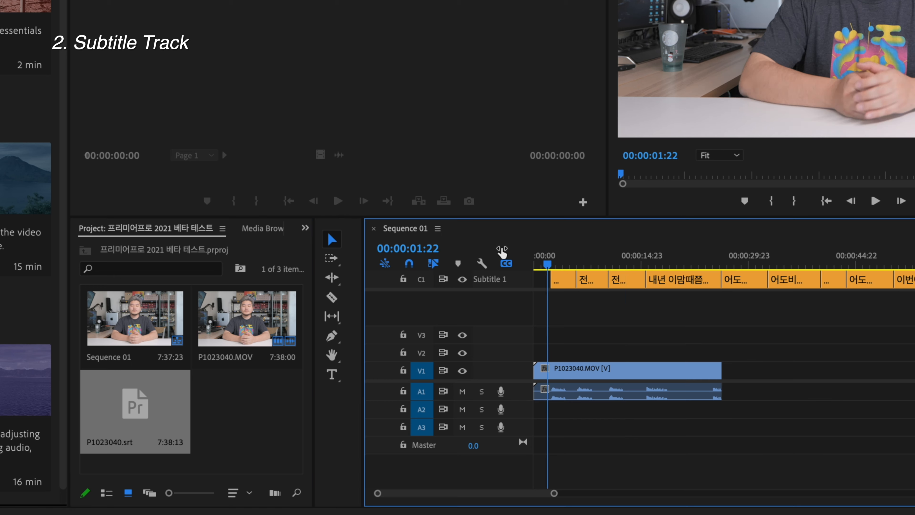
{"action": "left_click", "coordinate": [506, 264]}
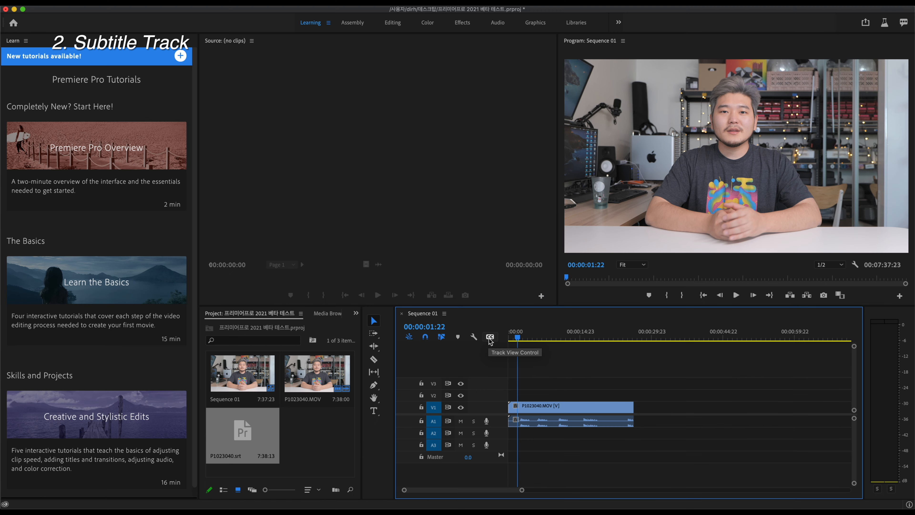
{"action": "left_click", "coordinate": [506, 264]}
{"action": "left_click_drag", "start_coordinate": [519, 338], "coordinate": [527, 337]}
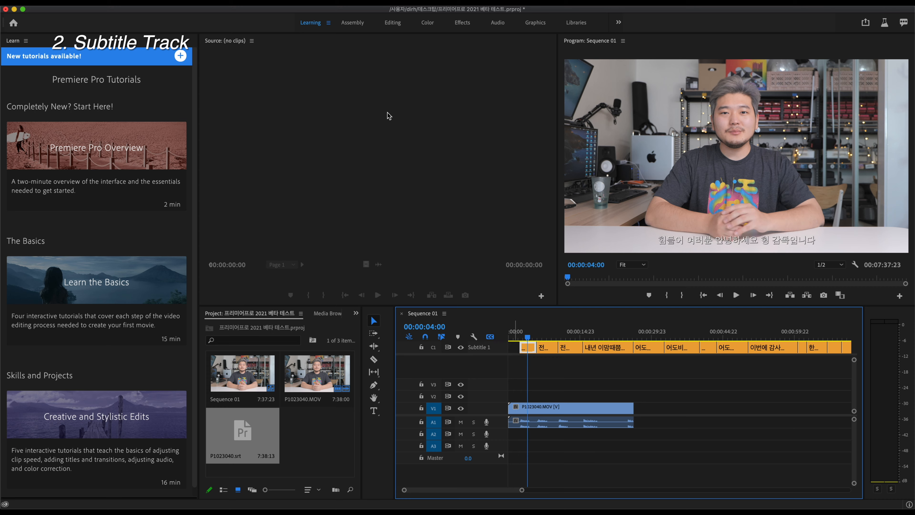
Create a new empty captions track in Sequence 01 and add a caption segment to it.
{"action": "left_click", "coordinate": [321, 3]}
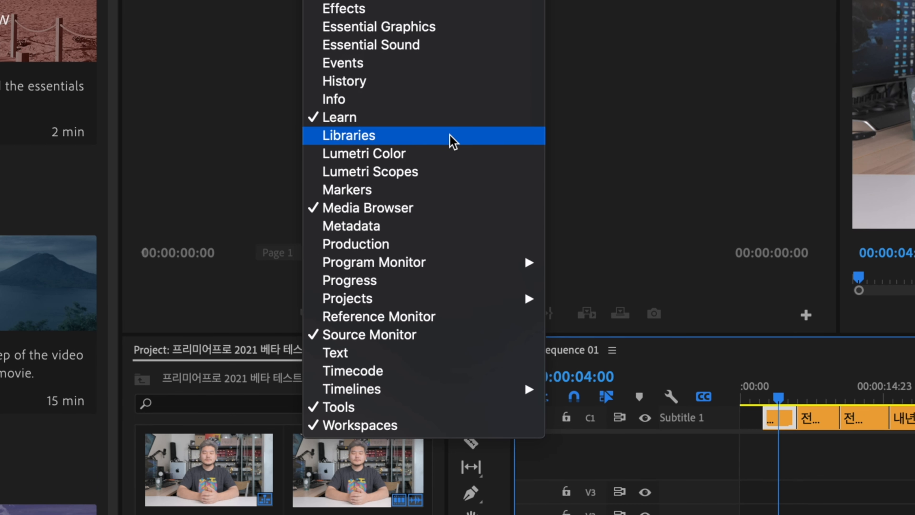
{"action": "left_click", "coordinate": [429, 352]}
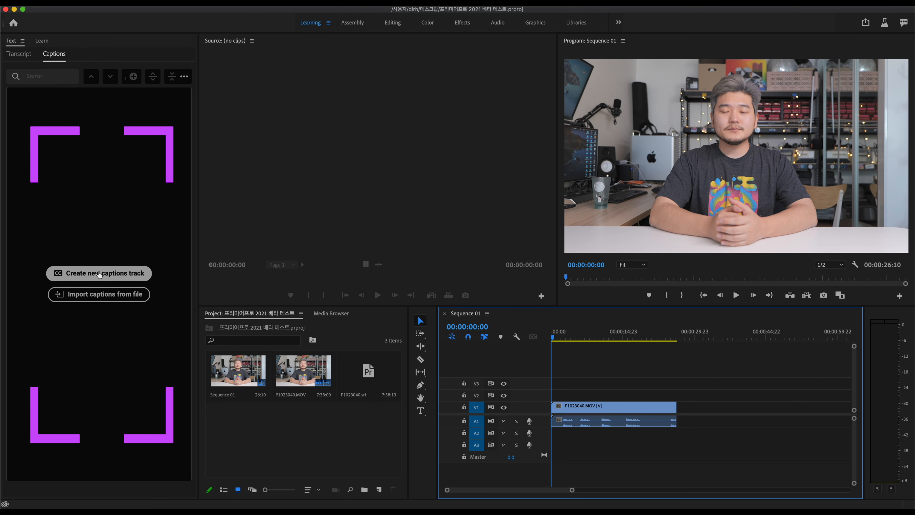
{"action": "left_click", "coordinate": [81, 279]}
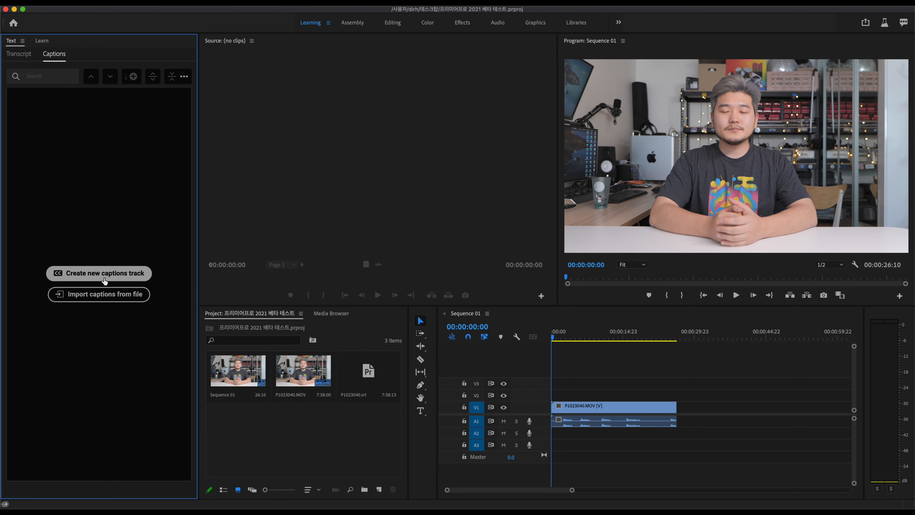
{"action": "left_click", "coordinate": [105, 274]}
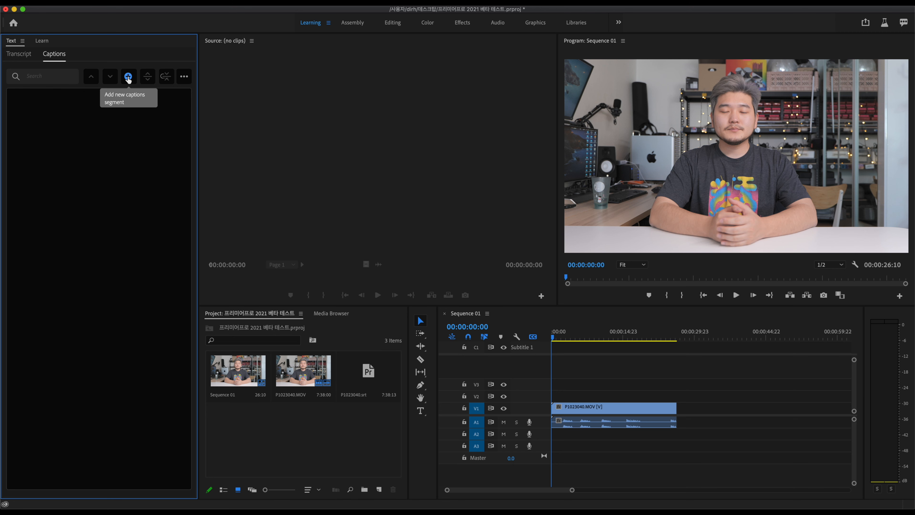
{"action": "left_click", "coordinate": [128, 77]}
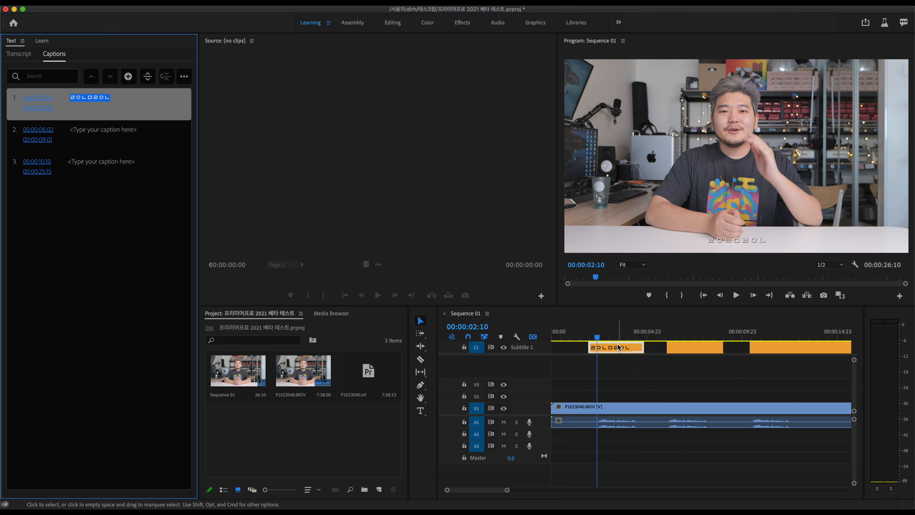
Shift the first caption segment on the subtitle track so it runs from 00:00:02:03 to 00:00:05:02.
{"action": "mouse_move", "coordinate": [639, 347]}
{"action": "left_mouse_down"}
{"action": "mouse_move", "coordinate": [623, 347]}
{"action": "mouse_move", "coordinate": [647, 346]}
{"action": "left_mouse_up"}
{"action": "left_click", "coordinate": [678, 351]}
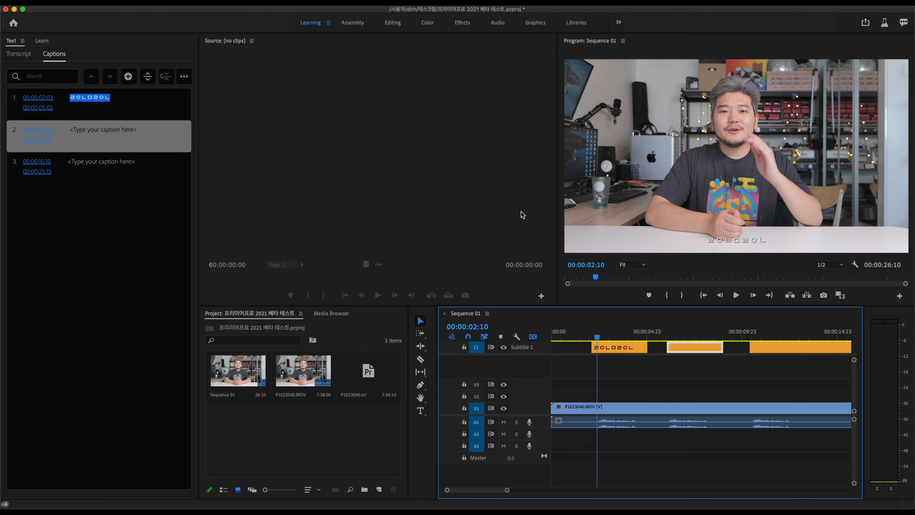
{"action": "left_click", "coordinate": [610, 352]}
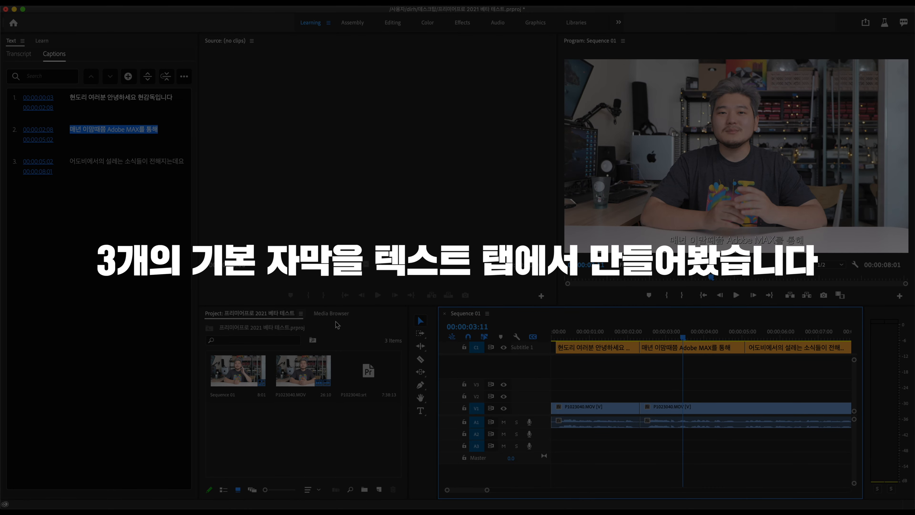
Play Sequence 01 from its beginning to preview all three captions on the subtitle track.
{"action": "left_click", "coordinate": [554, 334]}
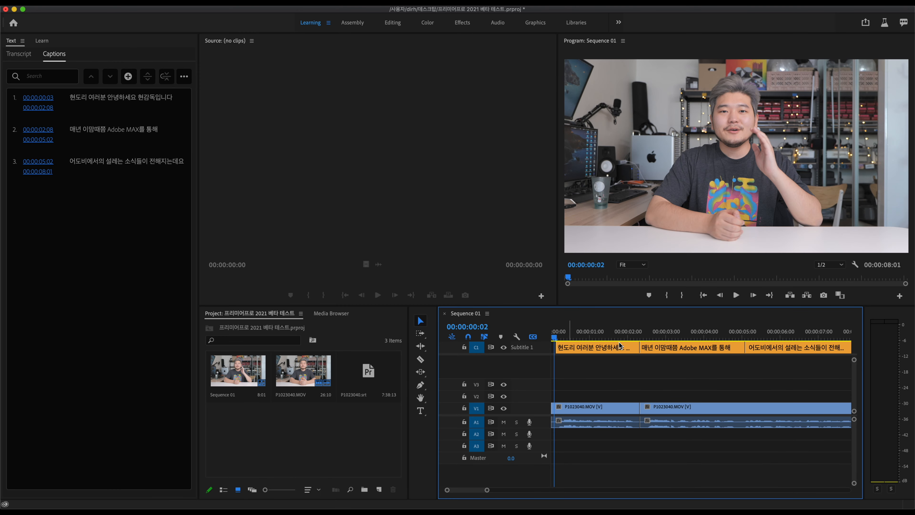
{"action": "key", "text": "space"}
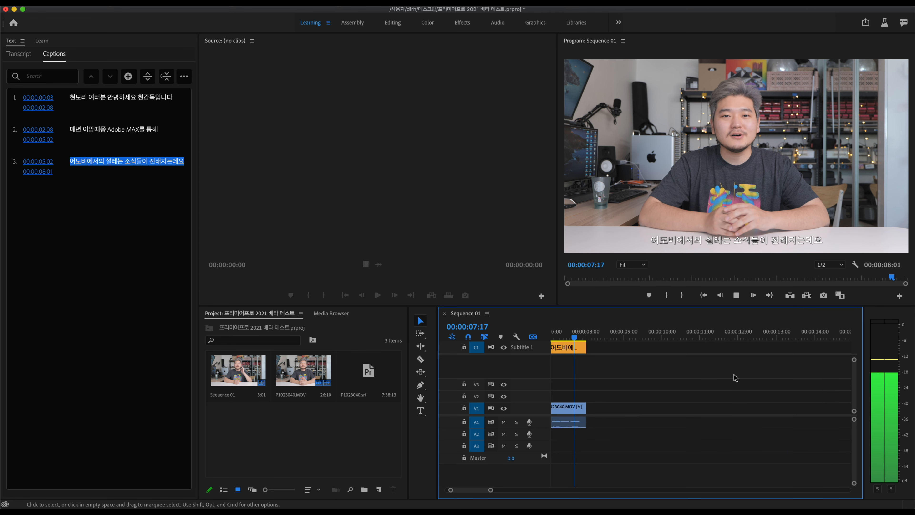
{"action": "key", "text": "space"}
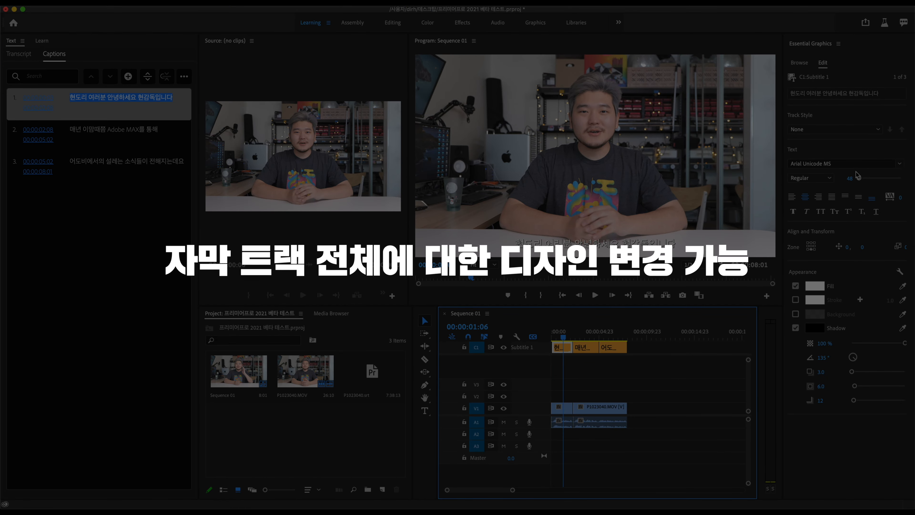
Style the first caption with CookieRunOTF Bold at size 71, a vertical position of -7 and a background enabled.
{"action": "left_click", "coordinate": [843, 163]}
{"action": "left_click", "coordinate": [830, 315]}
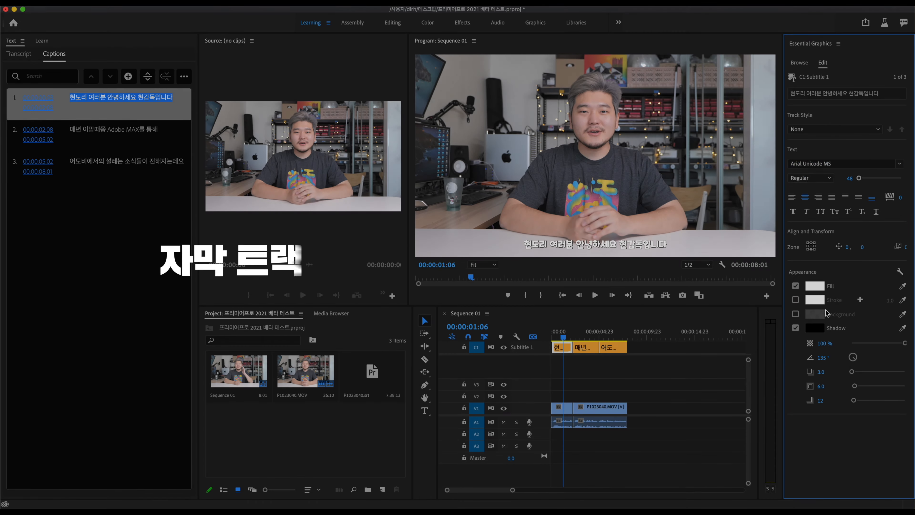
{"action": "left_click", "coordinate": [795, 313]}
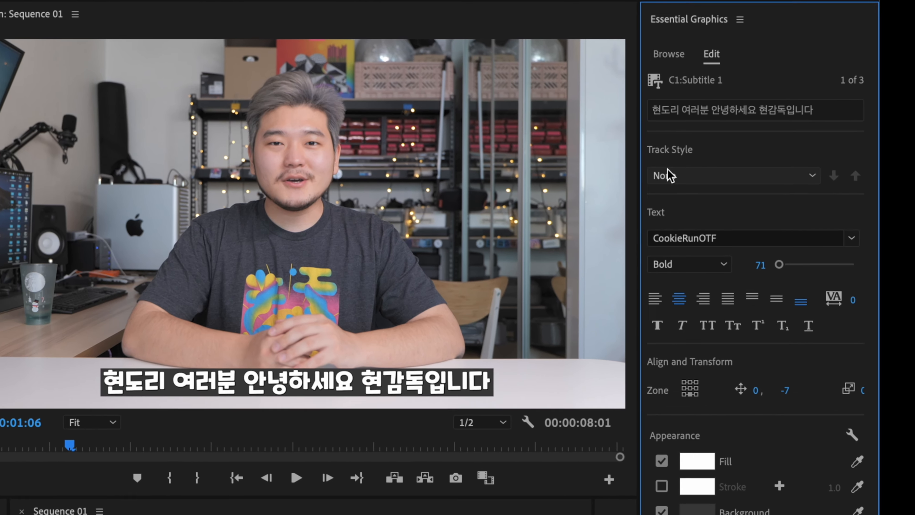
Create a master text style named 스타일1 from the styled caption for the subtitle track.
{"action": "left_click", "coordinate": [668, 176]}
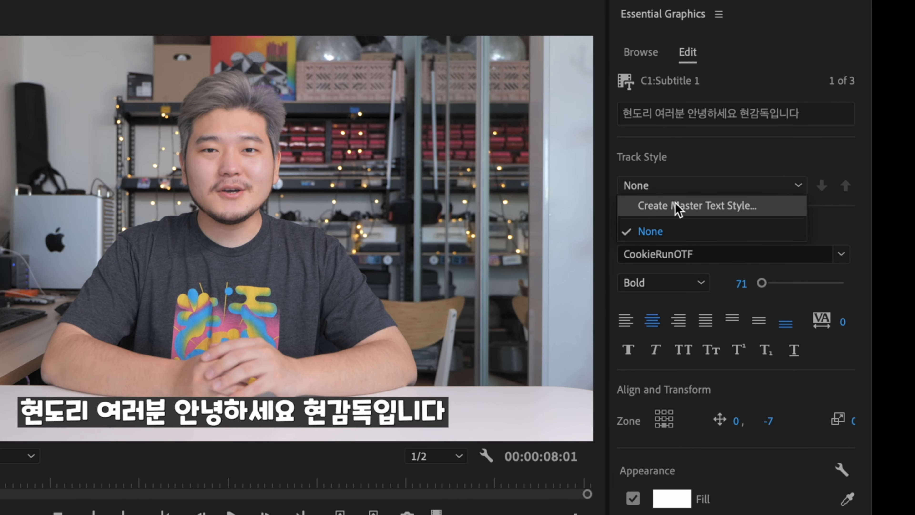
{"action": "left_click", "coordinate": [695, 206]}
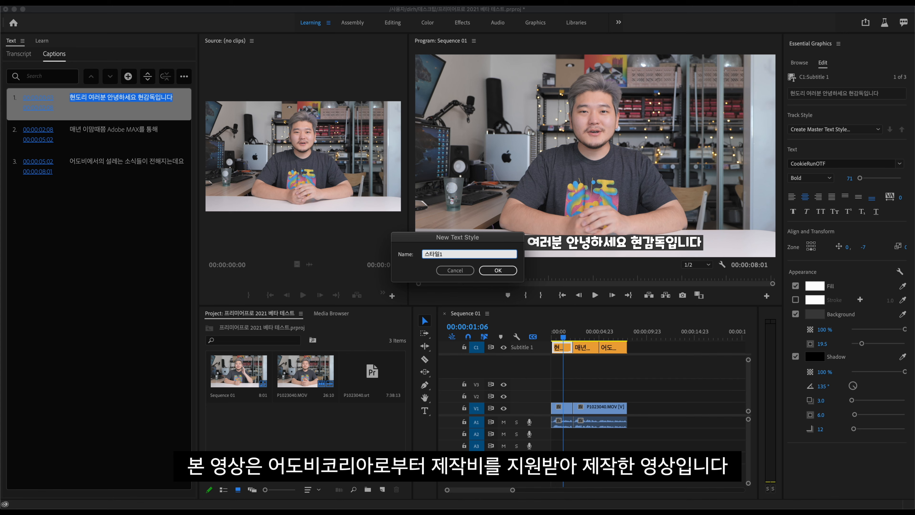
{"action": "key", "text": "Return"}
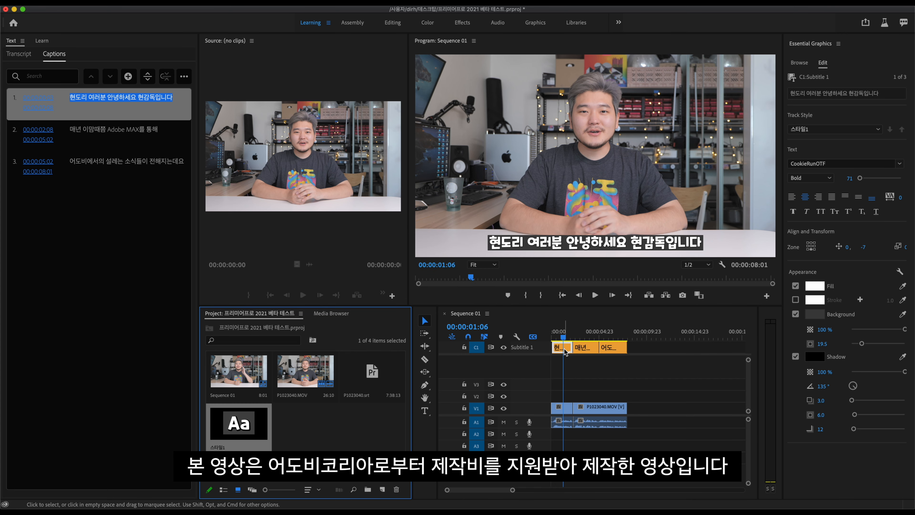
Preview the track style on the second and third captions, return to the first caption, and view the Transcript page.
{"action": "left_click", "coordinate": [575, 337]}
{"action": "left_click", "coordinate": [606, 337]}
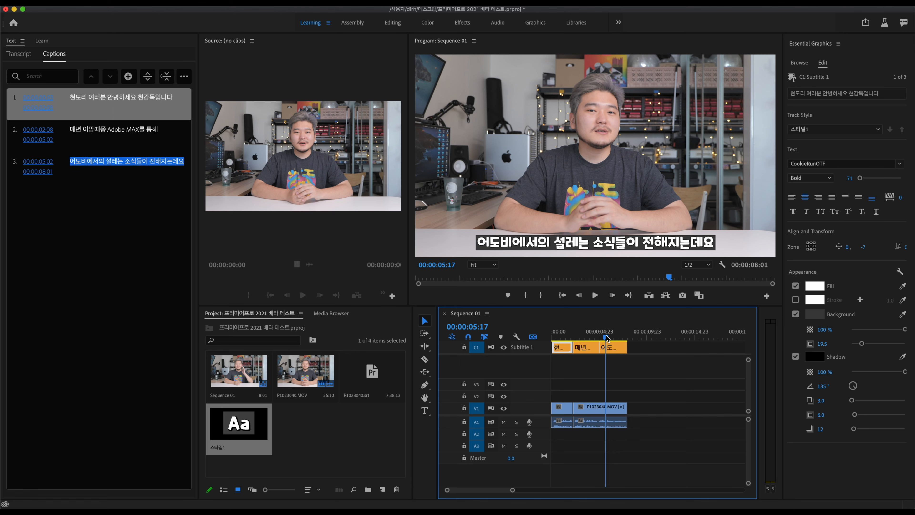
{"action": "left_click", "coordinate": [80, 114]}
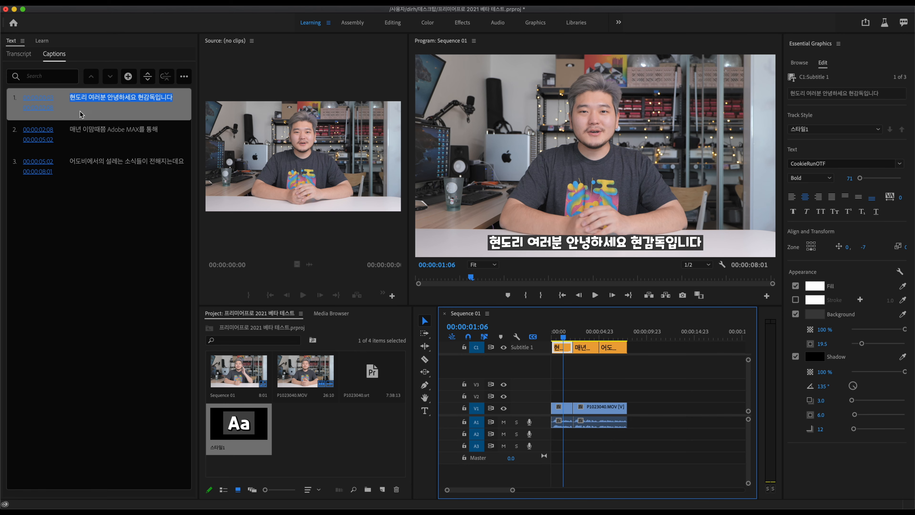
{"action": "left_click", "coordinate": [19, 54]}
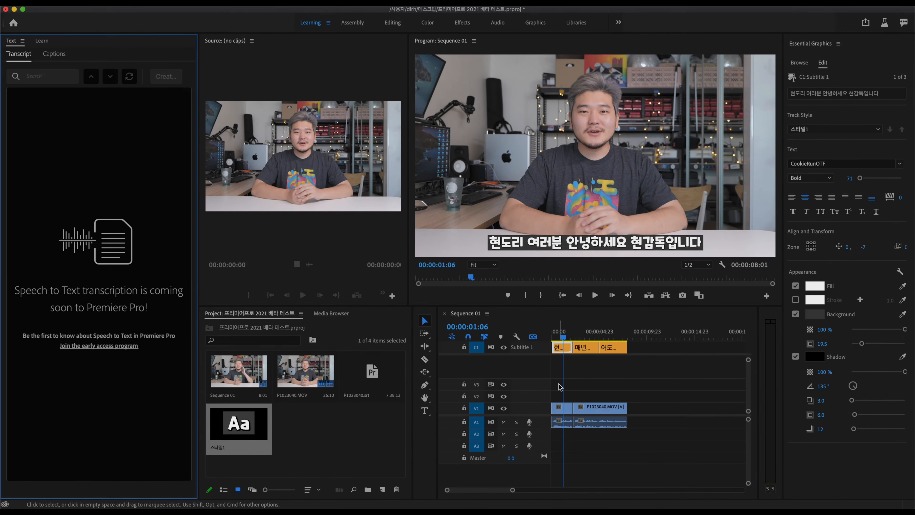
Replace the three captions on the subtitle track with the captions from P1023040.srt, placed at the start of Sequence 01.
{"action": "left_click_drag", "start_coordinate": [637, 365], "coordinate": [566, 337]}
{"action": "key", "text": "Delete"}
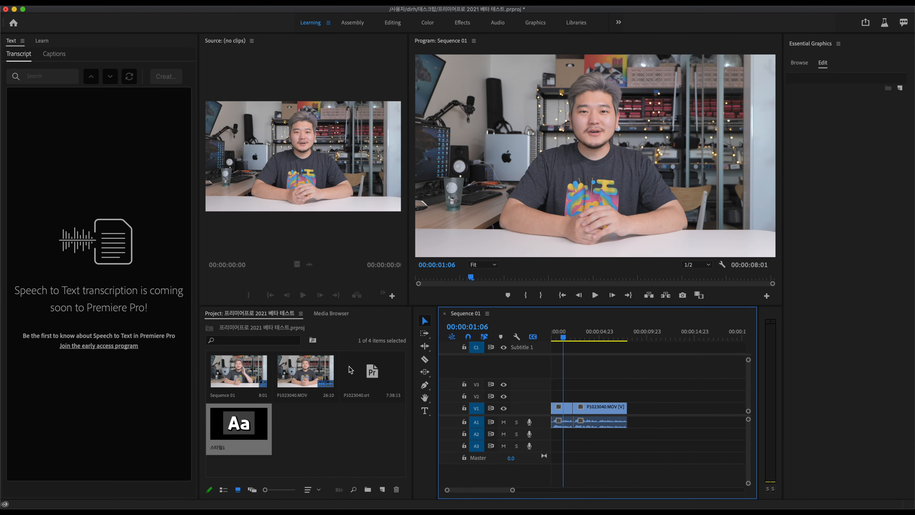
{"action": "left_click", "coordinate": [296, 370]}
{"action": "left_click_drag", "start_coordinate": [372, 373], "coordinate": [554, 352]}
{"action": "key", "text": "minus"}
{"action": "key", "text": "minus"}
{"action": "key", "text": "minus"}
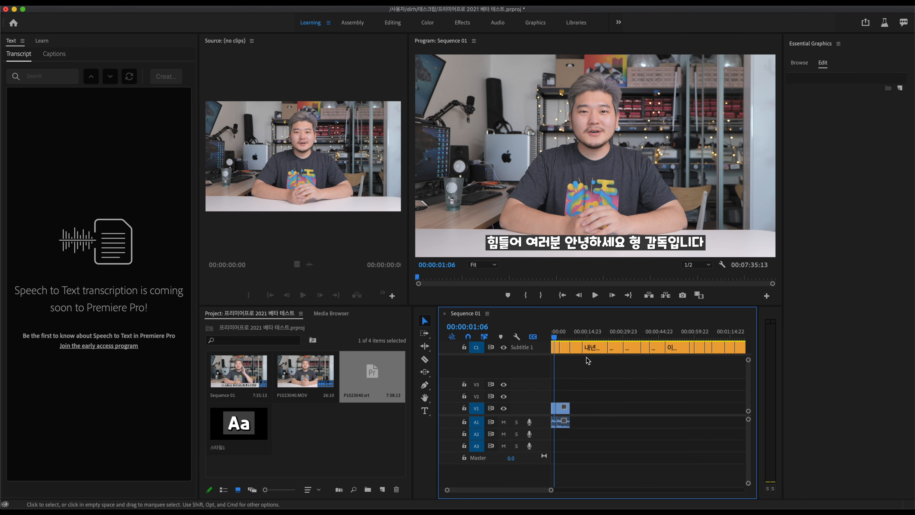
{"action": "scroll", "coordinate": [584, 363], "scroll_direction": "right", "scroll_amount": 3}
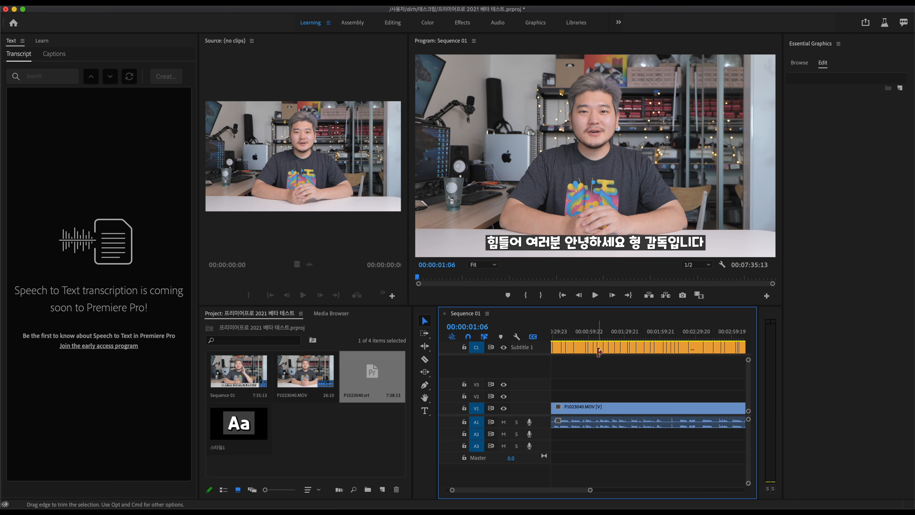
{"action": "left_click", "coordinate": [365, 423]}
{"action": "left_click", "coordinate": [369, 376]}
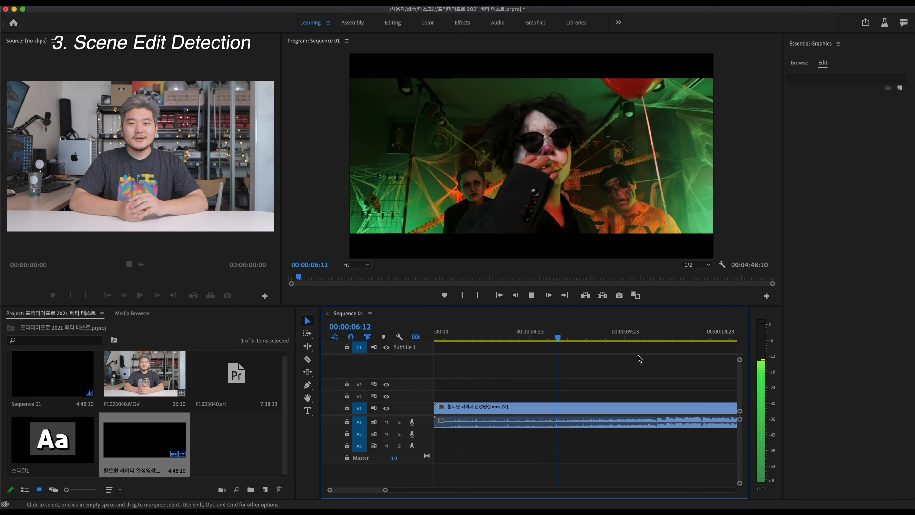
Stop playback, move the playhead to 00:00:07:00, and open Scene Edit Detection for the 할로윈 싸이퍼 완성영상.mov clip.
{"action": "key", "text": "space"}
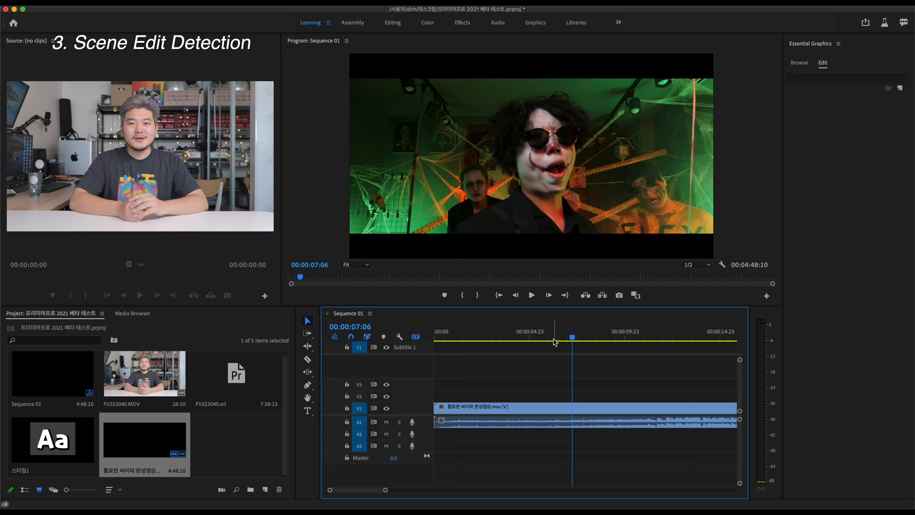
{"action": "mouse_move", "coordinate": [553, 342]}
{"action": "left_mouse_down"}
{"action": "mouse_move", "coordinate": [537, 362]}
{"action": "mouse_move", "coordinate": [614, 360]}
{"action": "mouse_move", "coordinate": [568, 342]}
{"action": "left_mouse_up"}
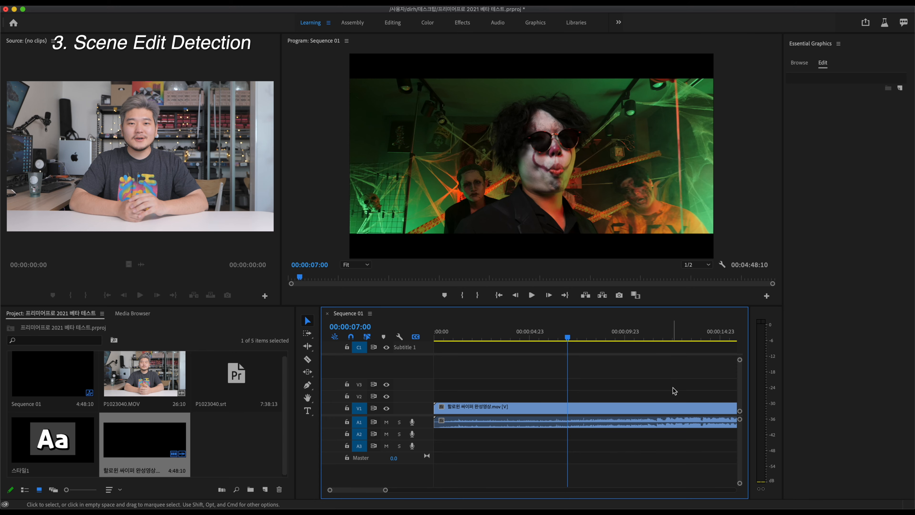
{"action": "right_click", "coordinate": [544, 412]}
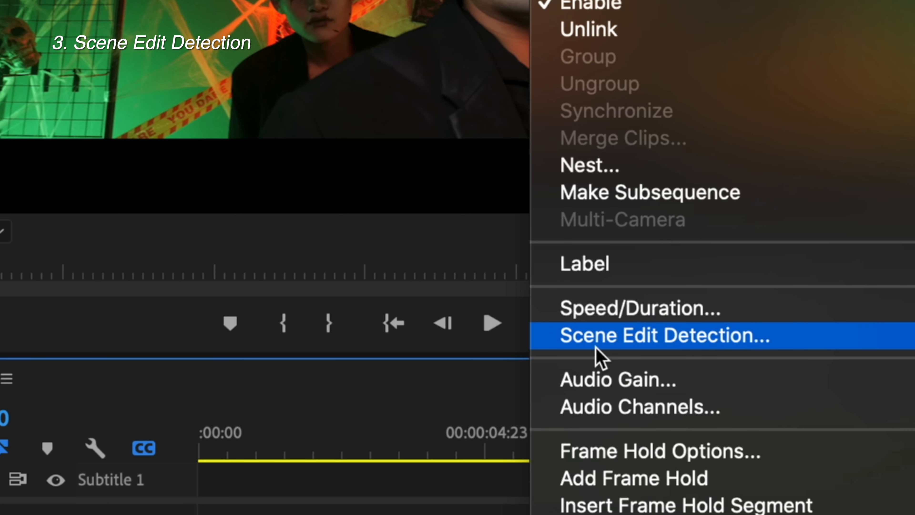
{"action": "left_click", "coordinate": [637, 337]}
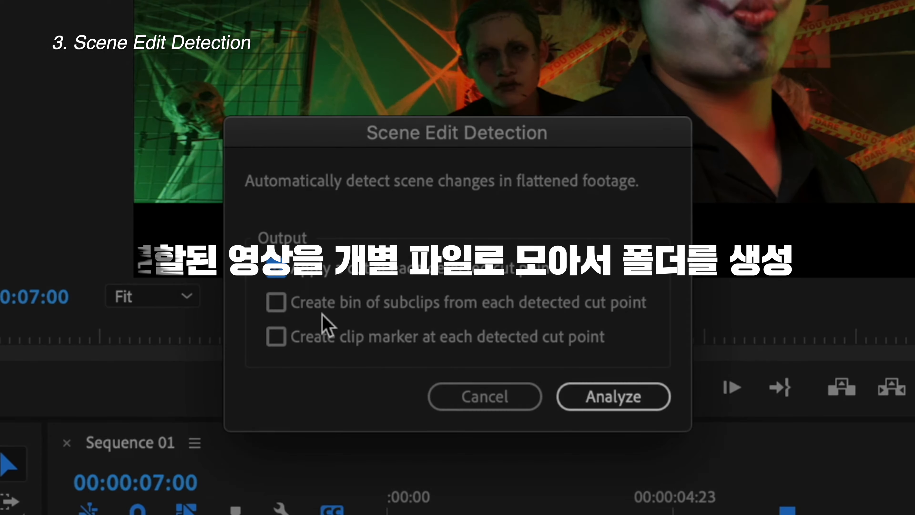
Analyze the clip for scene changes, applying cuts, creating a bin of subclips and adding clip markers at each detected cut point.
{"action": "left_click", "coordinate": [272, 310]}
{"action": "left_click", "coordinate": [274, 310]}
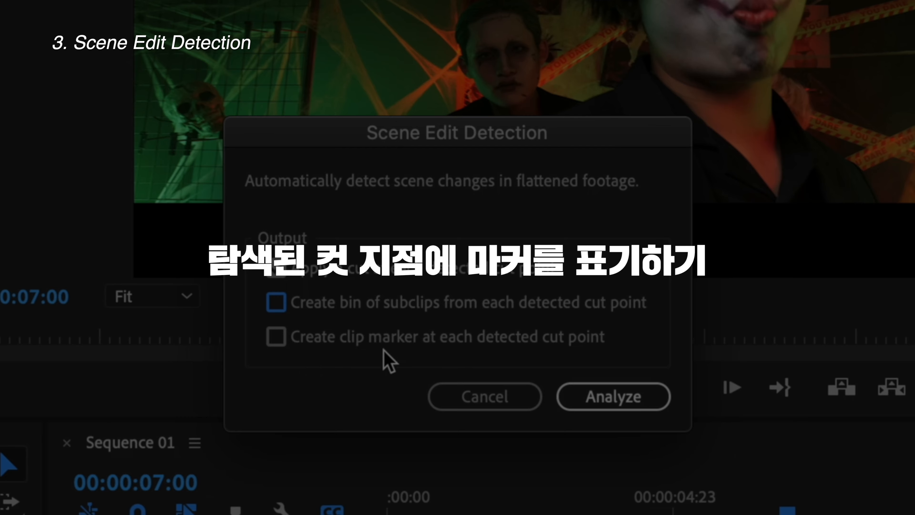
{"action": "left_click", "coordinate": [281, 307]}
{"action": "left_click", "coordinate": [280, 338]}
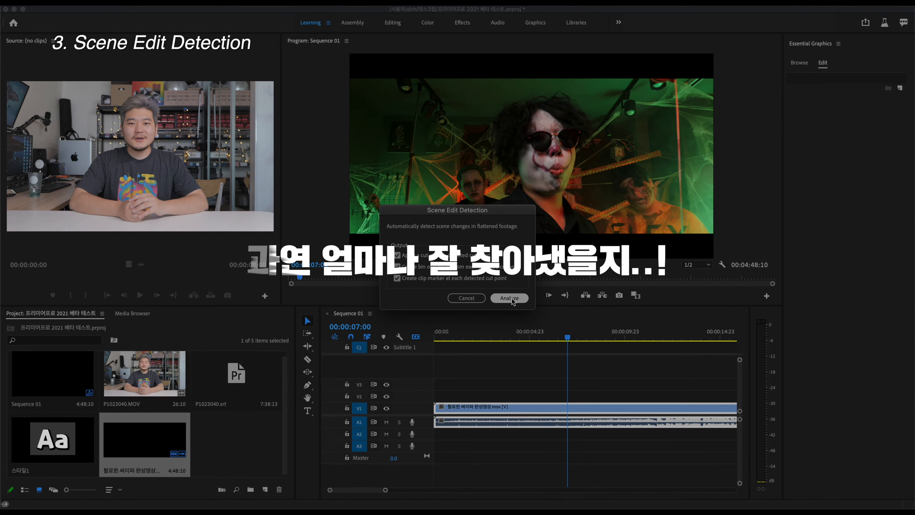
{"action": "left_click", "coordinate": [509, 297]}
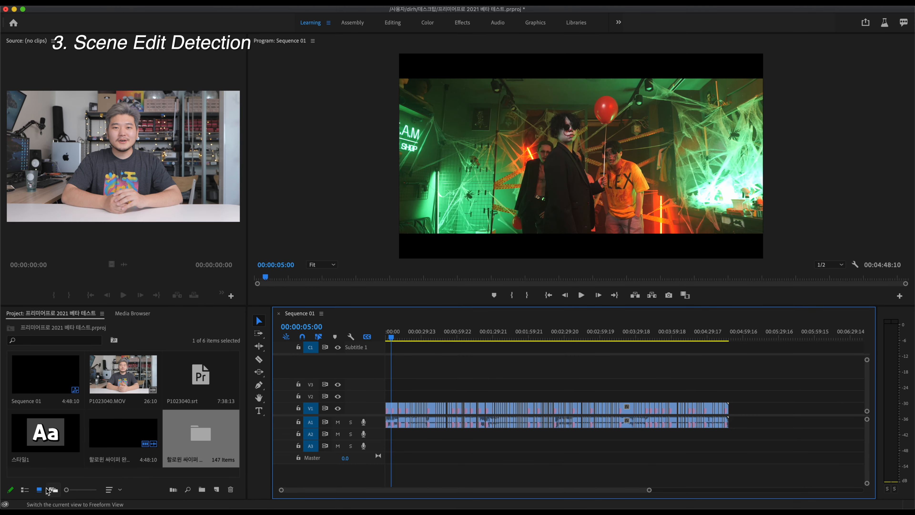
Show the project items as a list and look through the subclips in the 할로윈 싸이퍼 완성영상.mov bin.
{"action": "left_click", "coordinate": [26, 490]}
{"action": "left_click", "coordinate": [26, 377]}
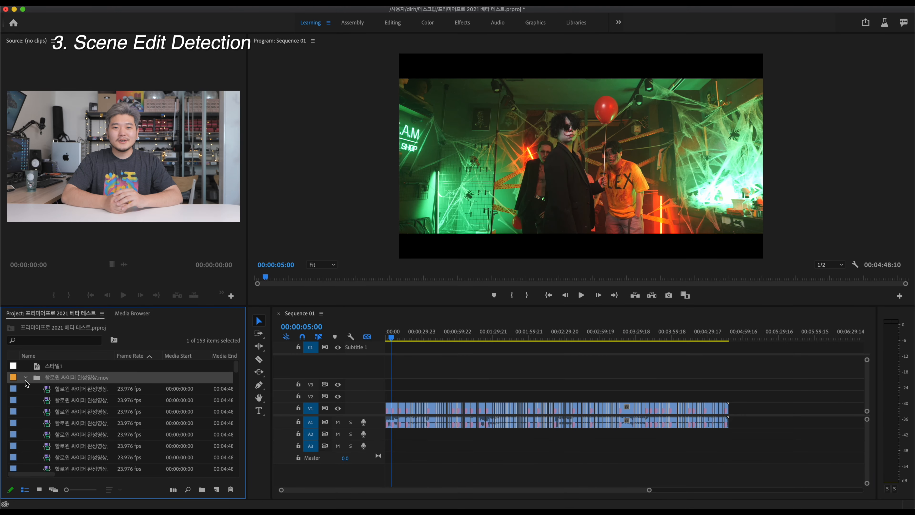
{"action": "left_click", "coordinate": [82, 389]}
{"action": "scroll", "coordinate": [82, 390], "scroll_direction": "down", "scroll_amount": 2}
{"action": "left_click", "coordinate": [82, 391]}
{"action": "scroll", "coordinate": [82, 401], "scroll_direction": "down", "scroll_amount": 1}
{"action": "scroll", "coordinate": [83, 402], "scroll_direction": "up", "scroll_amount": 2}
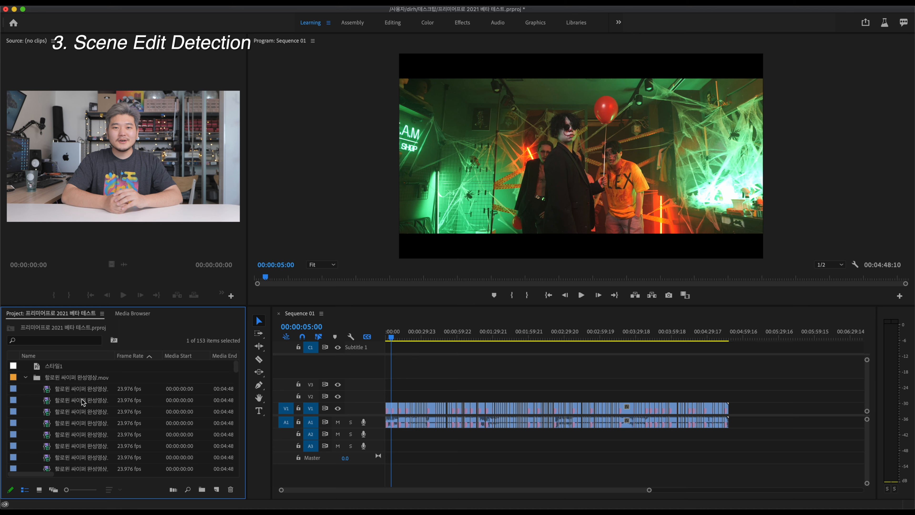
{"action": "left_click", "coordinate": [26, 377]}
Play the opening seconds of Sequence 01 from the start to check the detected cuts against the scene changes.
{"action": "left_click", "coordinate": [391, 335]}
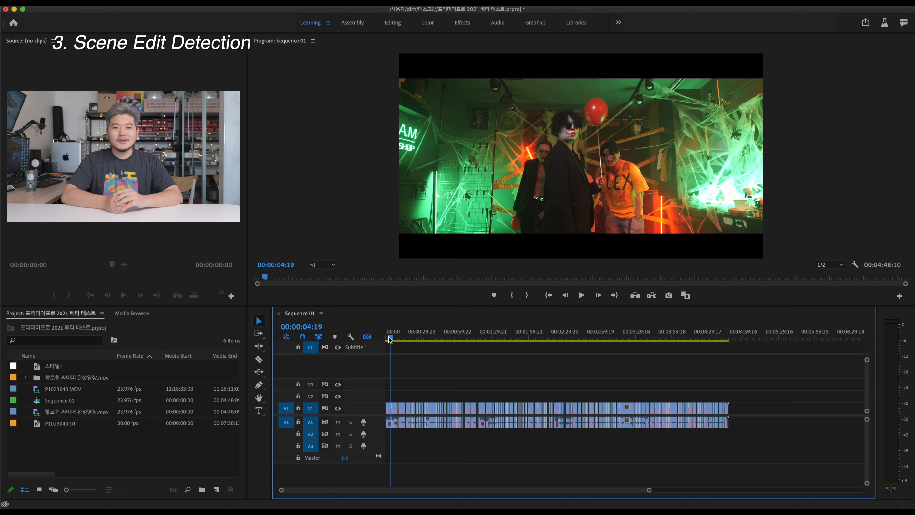
{"action": "key", "text": "="}
{"action": "key", "text": "="}
{"action": "key", "text": "="}
{"action": "key", "text": "="}
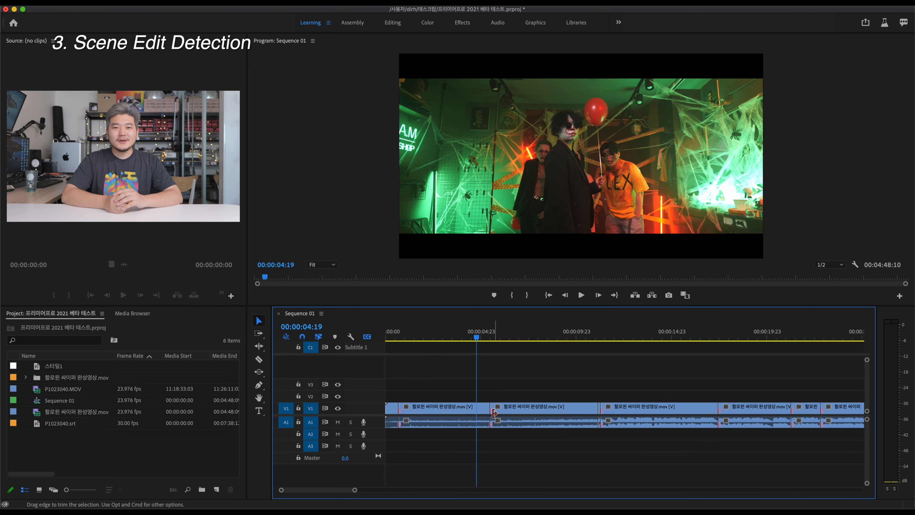
{"action": "left_click", "coordinate": [389, 337]}
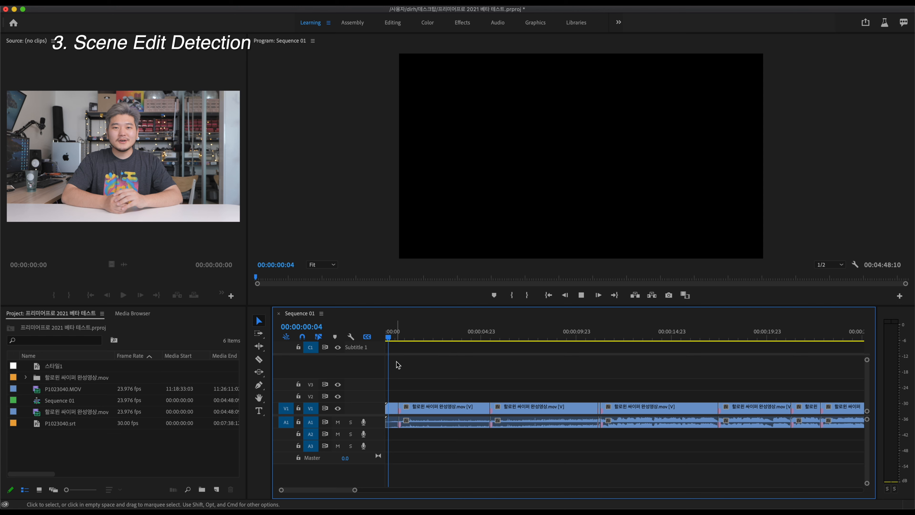
{"action": "key", "text": "space"}
{"action": "left_click", "coordinate": [398, 334]}
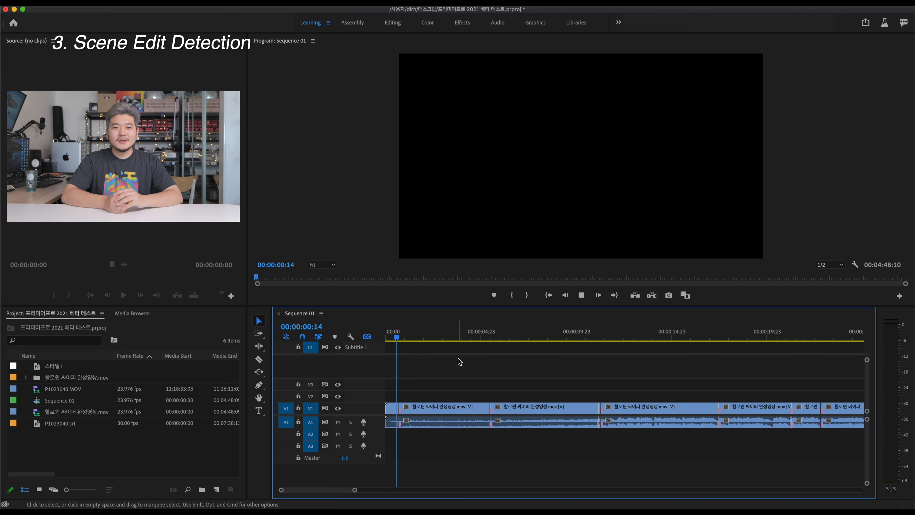
{"action": "key", "text": "space"}
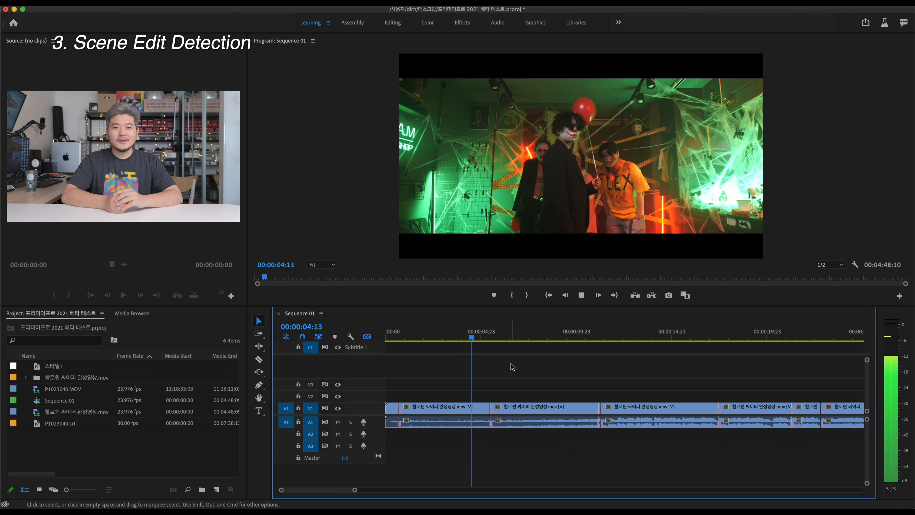
{"action": "key", "text": "space"}
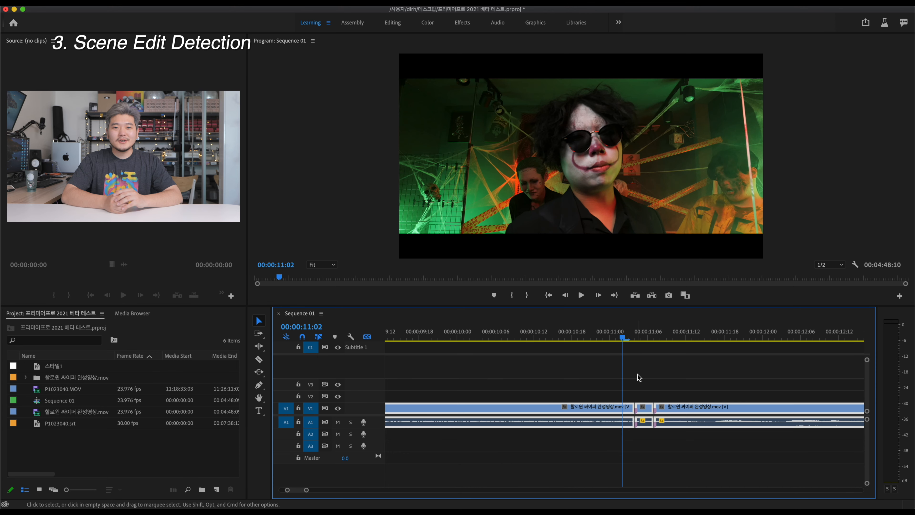
Scrub to 00:00:11:07 and replay that section to check the very short clip cut there.
{"action": "left_click_drag", "start_coordinate": [630, 337], "coordinate": [654, 339]}
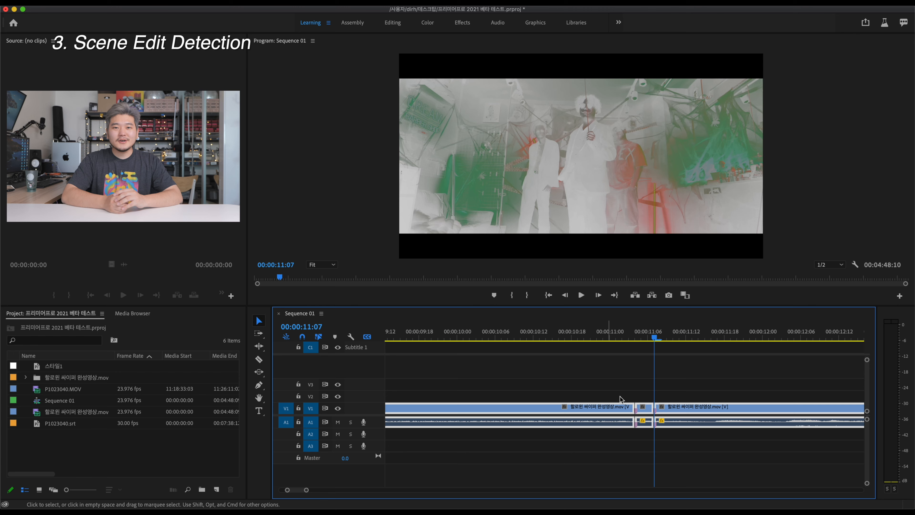
{"action": "left_click", "coordinate": [704, 383]}
{"action": "left_click", "coordinate": [604, 337]}
{"action": "key", "text": "space"}
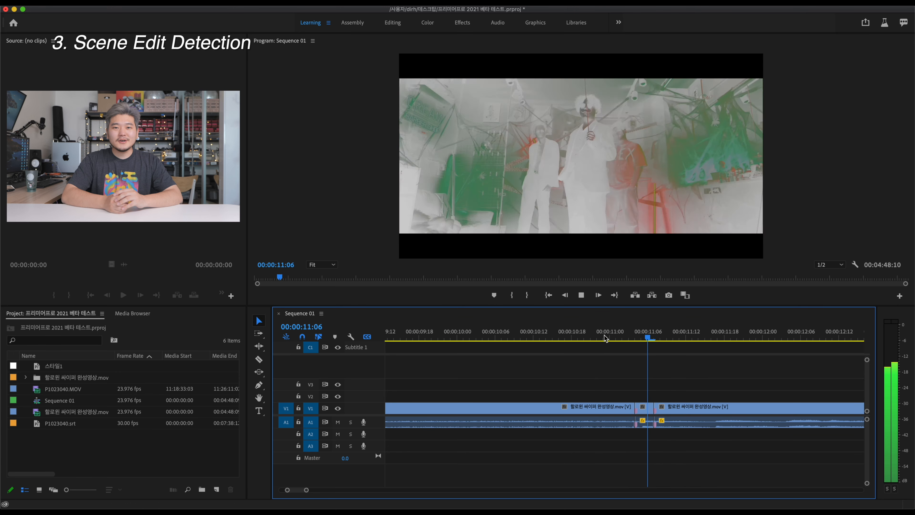
{"action": "key", "text": "space"}
Examine the detected cuts further along Sequence 01, playing the section up to 00:01:02:00.
{"action": "key", "text": "minus"}
{"action": "key", "text": "minus"}
{"action": "key", "text": "minus"}
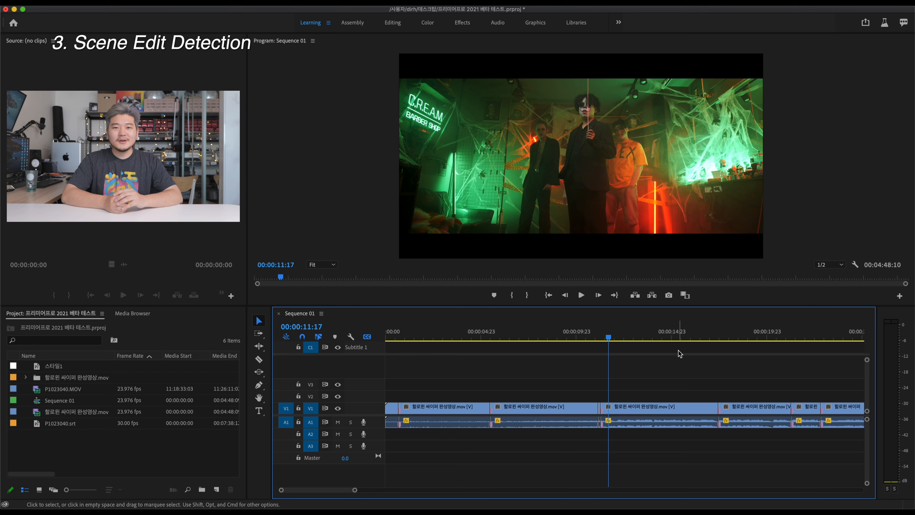
{"action": "scroll", "coordinate": [704, 348], "scroll_direction": "right", "scroll_amount": 7}
{"action": "left_click", "coordinate": [474, 337]}
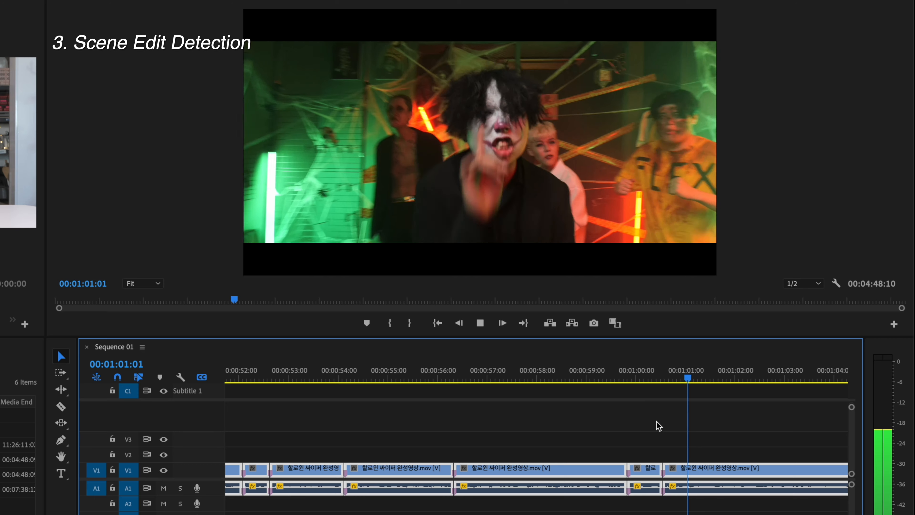
{"action": "key", "text": "space"}
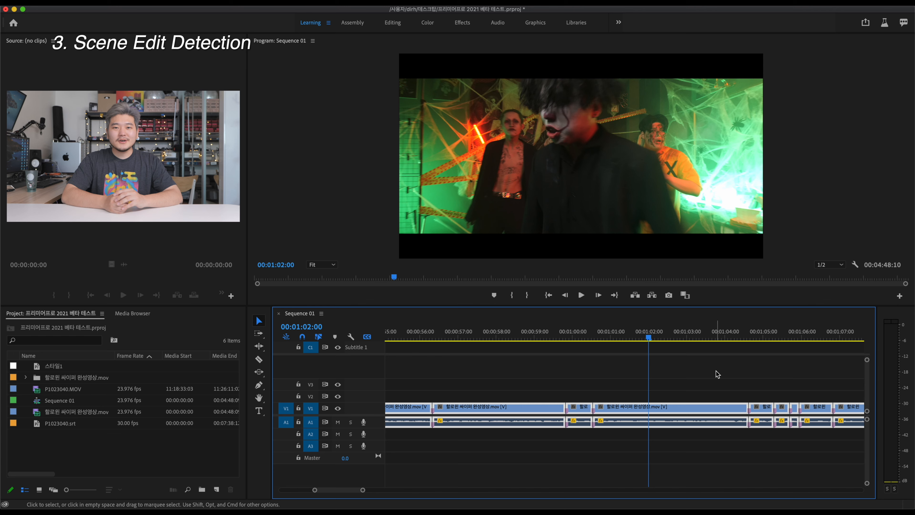
Look over the distribution of detected cuts across a much longer stretch of Sequence 01.
{"action": "key", "text": "minus"}
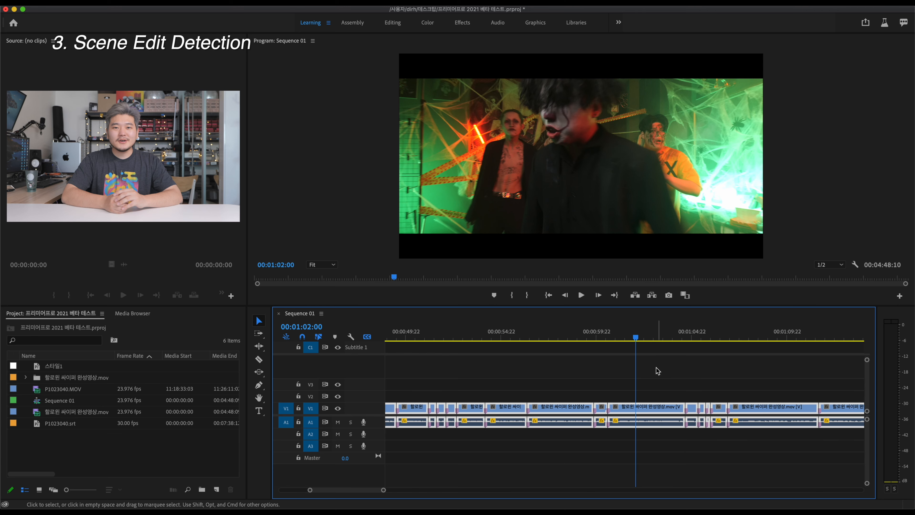
{"action": "key", "text": "minus"}
{"action": "key", "text": "equal"}
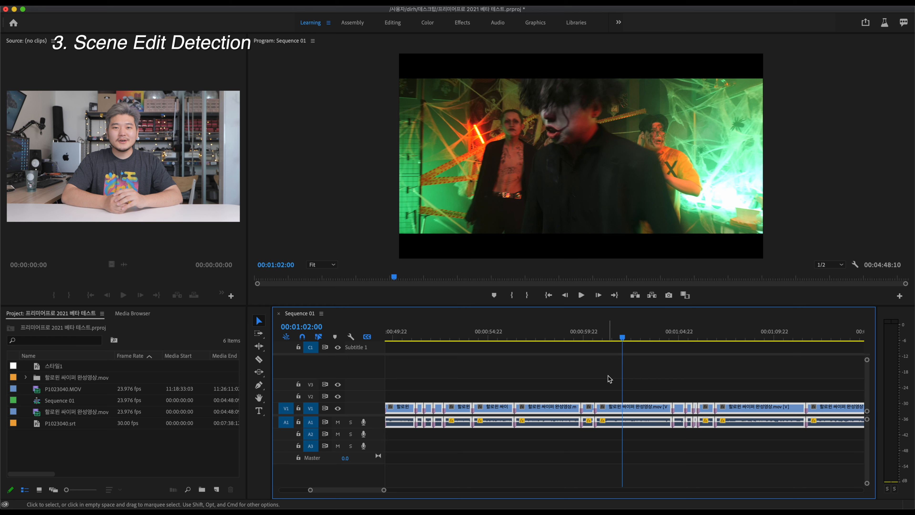
{"action": "key", "text": "minus"}
{"action": "key", "text": "minus"}
{"action": "key", "text": "minus"}
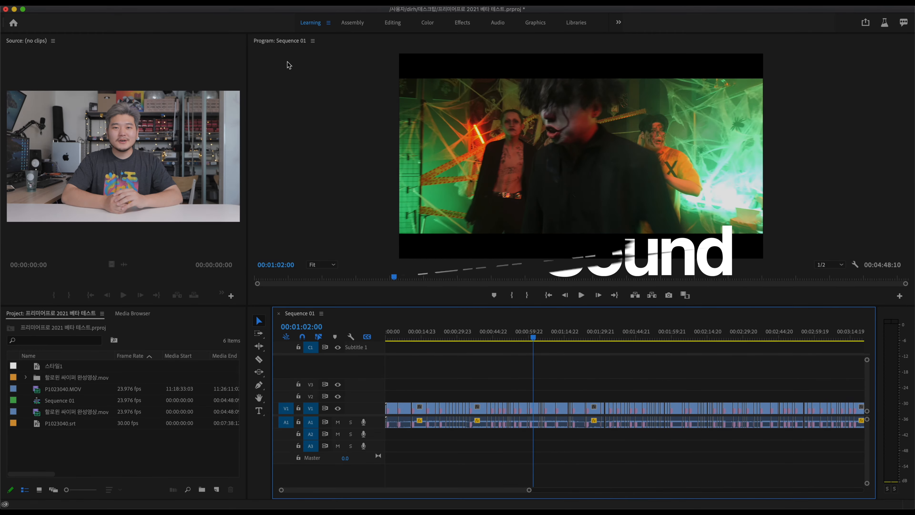
Show Essential Sound and limit its Adobe Stock music list to the audio partner Epidemic Sound.
{"action": "left_click", "coordinate": [315, 4]}
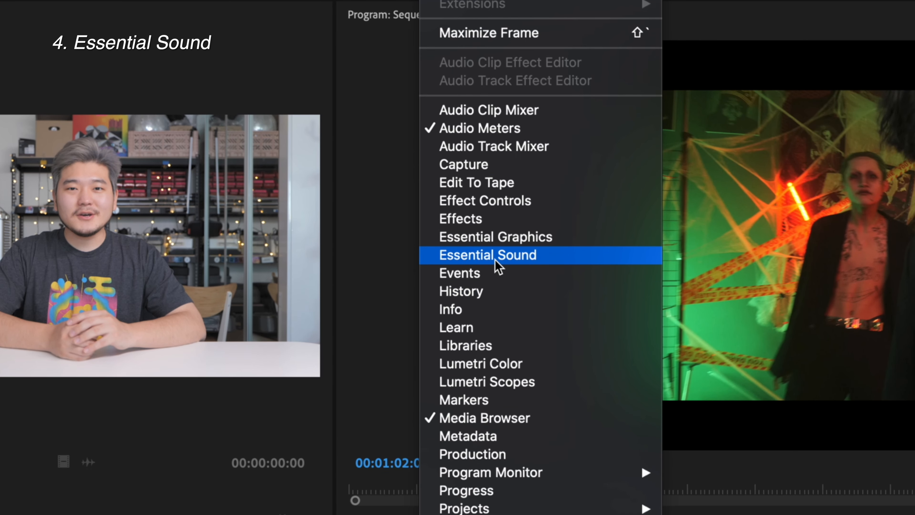
{"action": "left_click", "coordinate": [498, 266]}
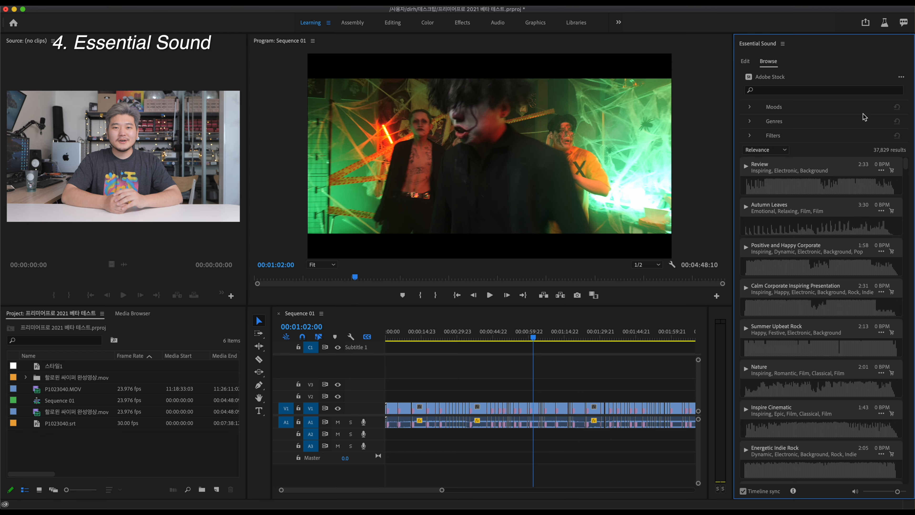
{"action": "scroll", "coordinate": [824, 191], "scroll_direction": "down", "scroll_amount": 5}
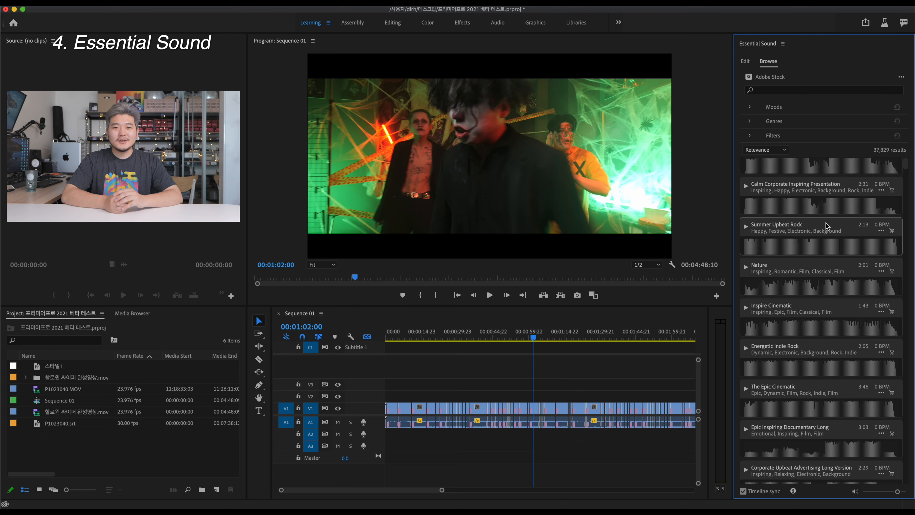
{"action": "scroll", "coordinate": [823, 217], "scroll_direction": "up", "scroll_amount": 5}
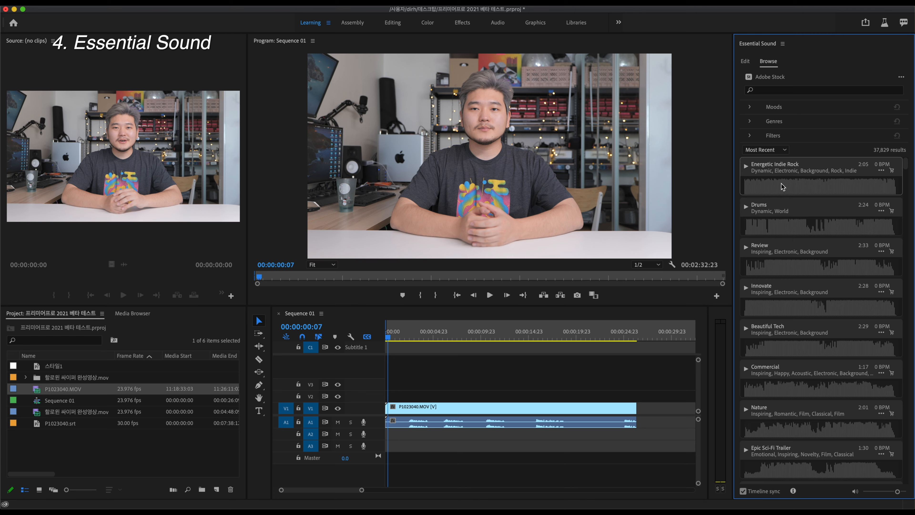
{"action": "left_click", "coordinate": [750, 136]}
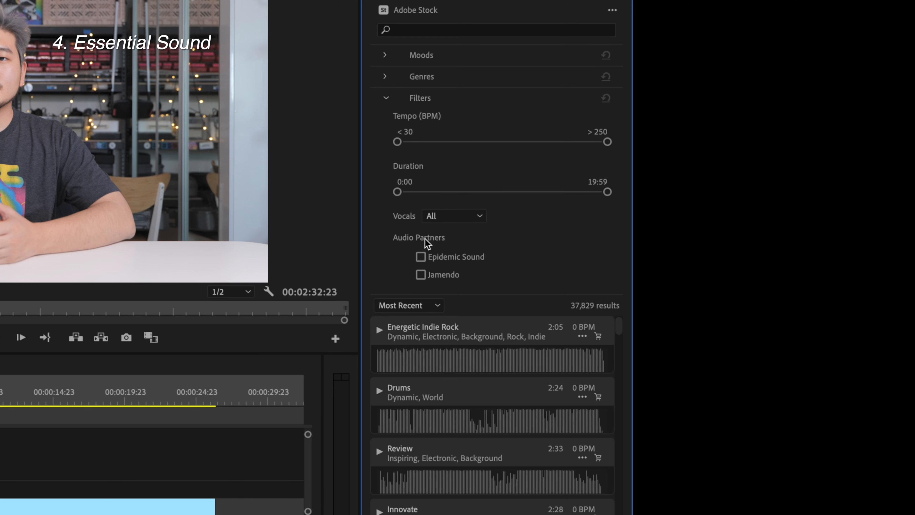
{"action": "left_click", "coordinate": [421, 257]}
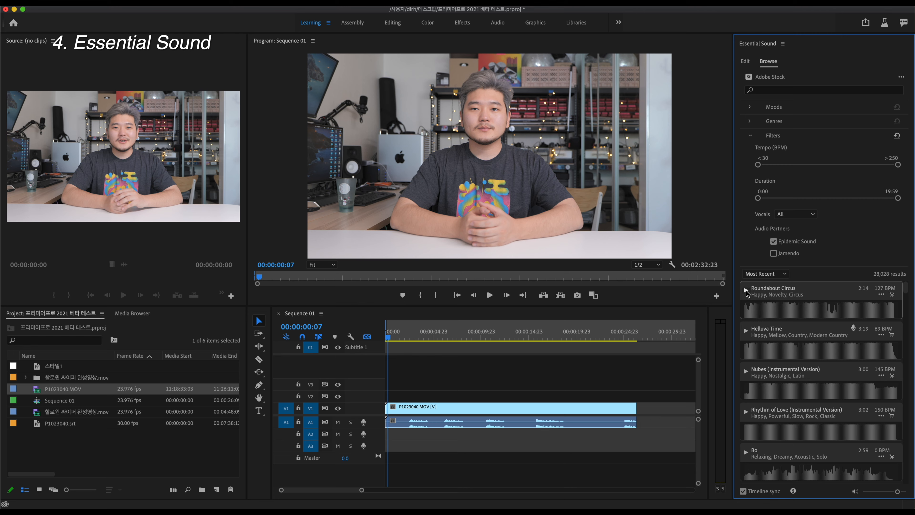
Preview the stock track Roundabout Circus in sync with the Sequence 01 video, pausing and resuming it from a later point.
{"action": "left_click", "coordinate": [745, 290]}
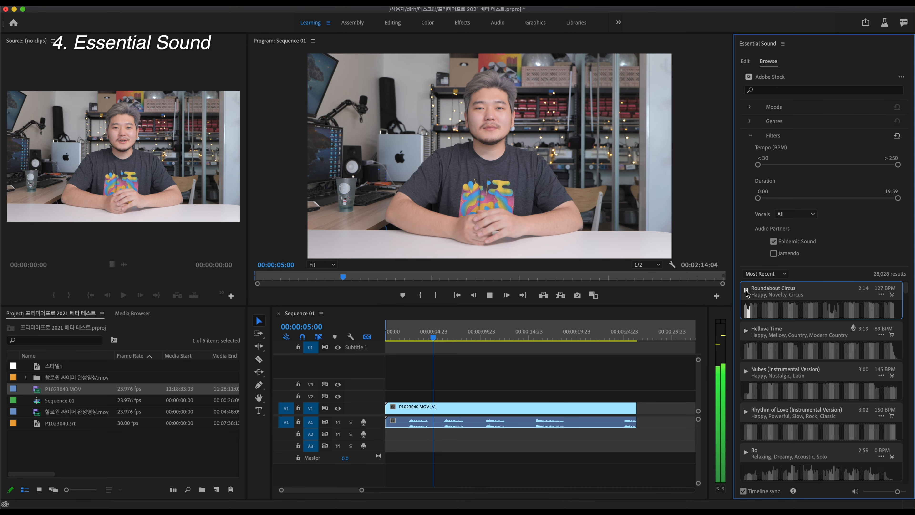
{"action": "left_click", "coordinate": [746, 290]}
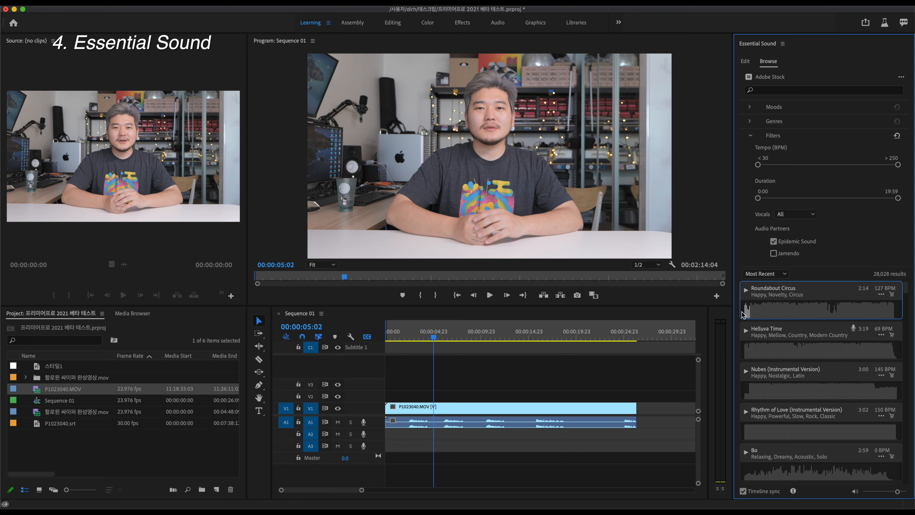
{"action": "left_click", "coordinate": [762, 314]}
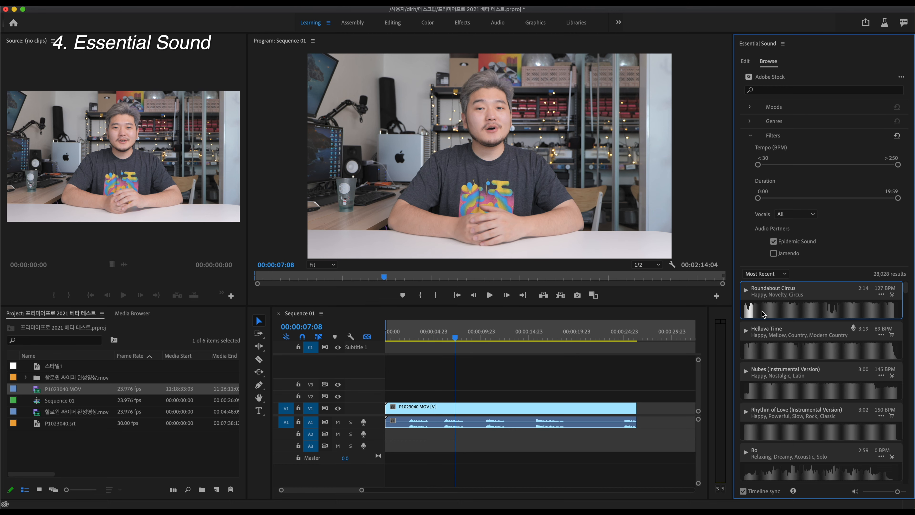
{"action": "key", "text": "space"}
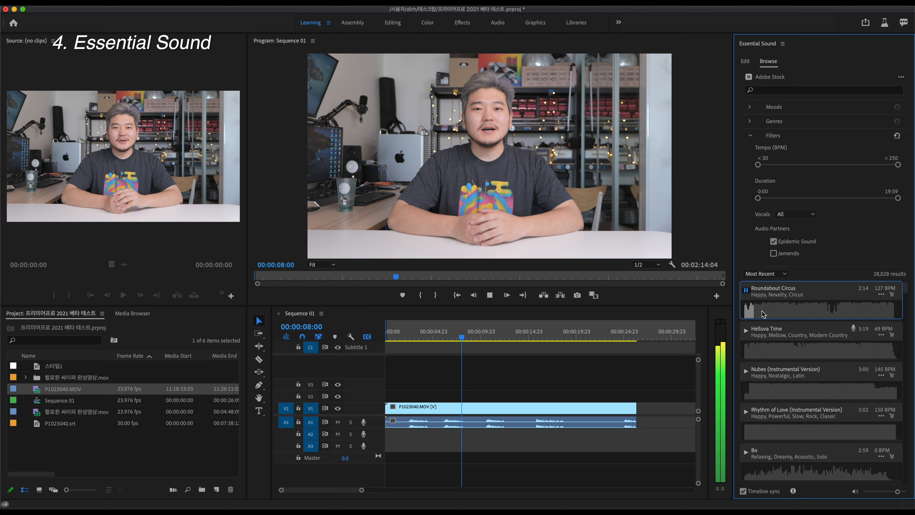
{"action": "key", "text": "space"}
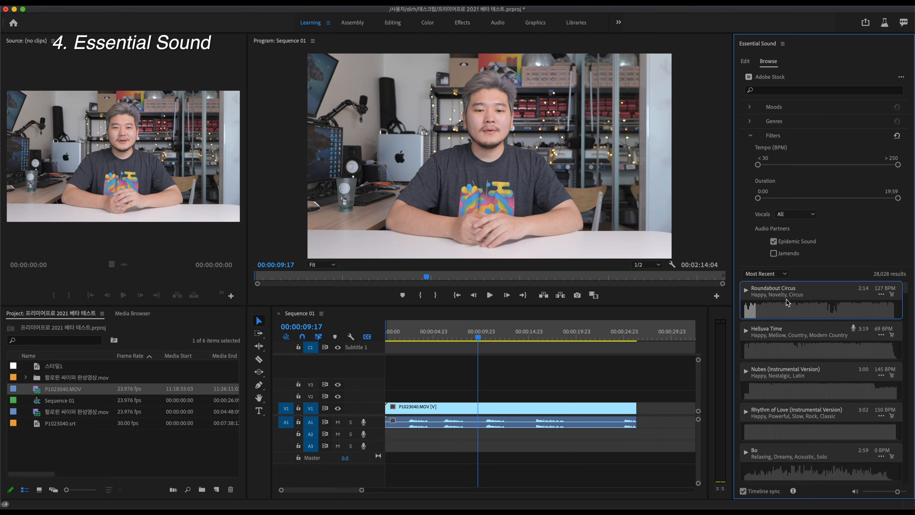
Lower the stock audio preview volume and play Roundabout Circus against the video again.
{"action": "left_click_drag", "start_coordinate": [892, 494], "coordinate": [875, 495]}
{"action": "left_click", "coordinate": [746, 290]}
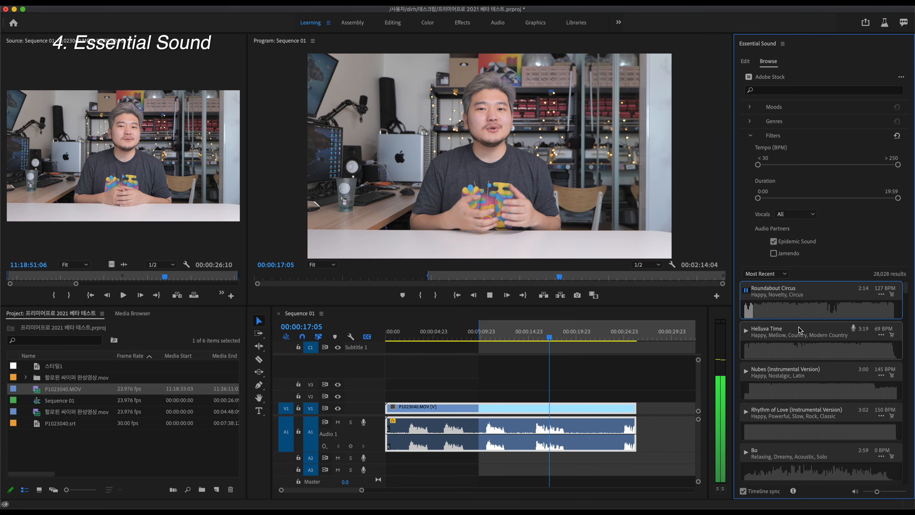
{"action": "key", "text": "space"}
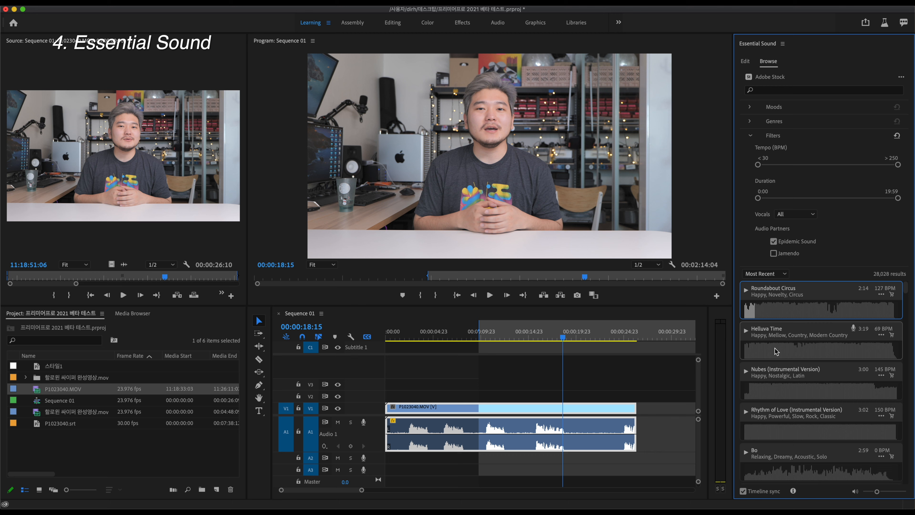
Preview the stock track Helluva Time with the video, and place it on audio track A2 at the start of Sequence 01.
{"action": "left_click", "coordinate": [748, 352]}
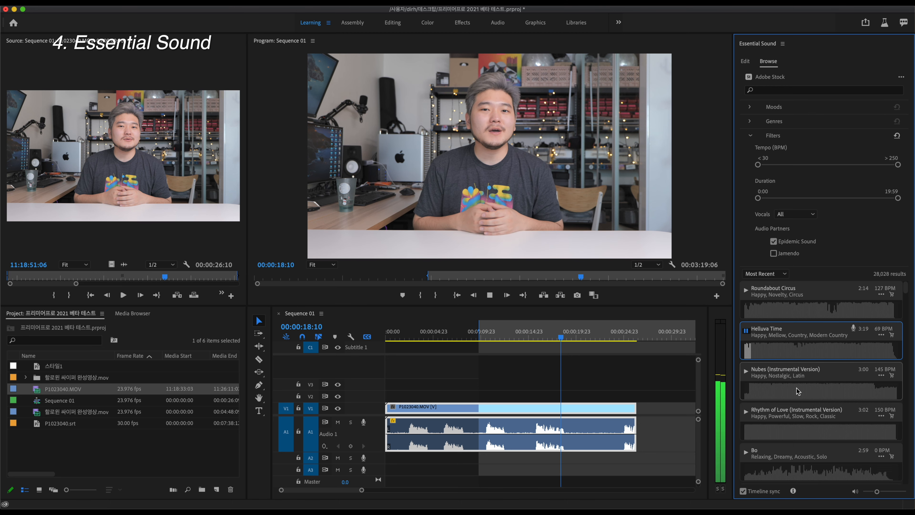
{"action": "key", "text": "space"}
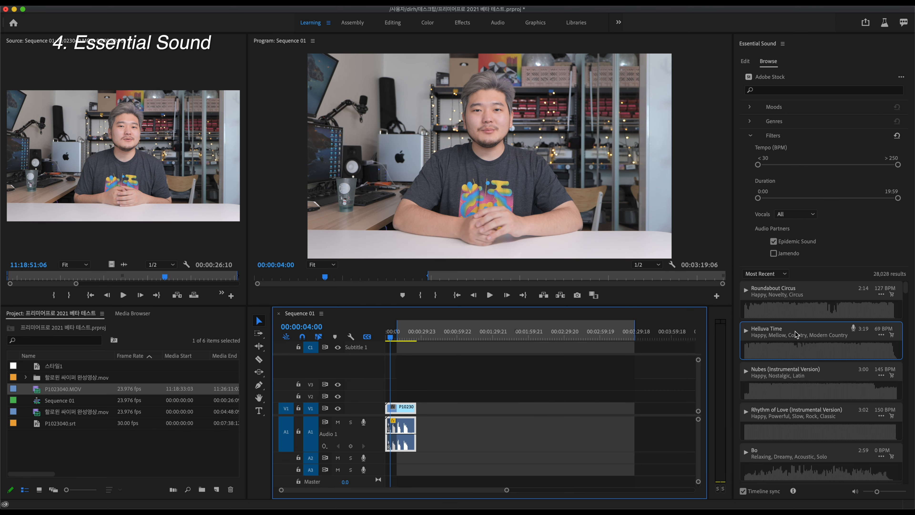
{"action": "left_click_drag", "start_coordinate": [797, 330], "coordinate": [389, 455]}
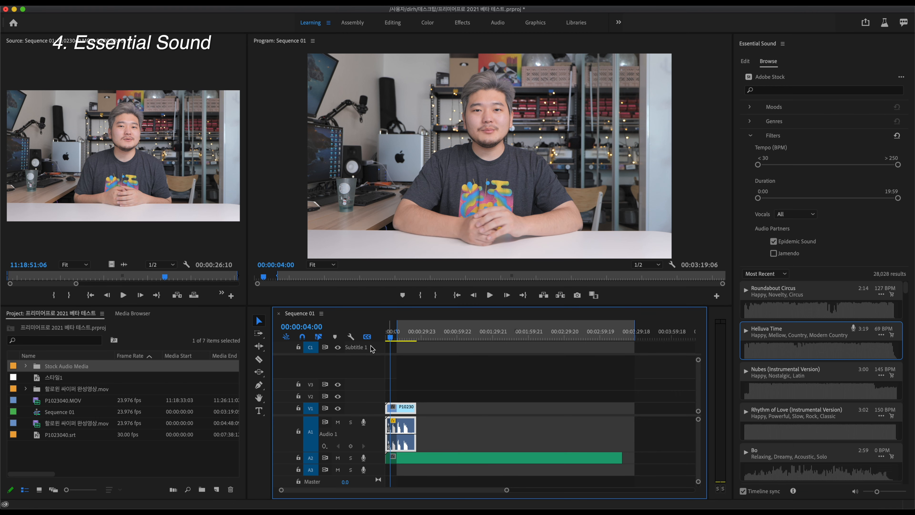
{"action": "left_click", "coordinate": [25, 365]}
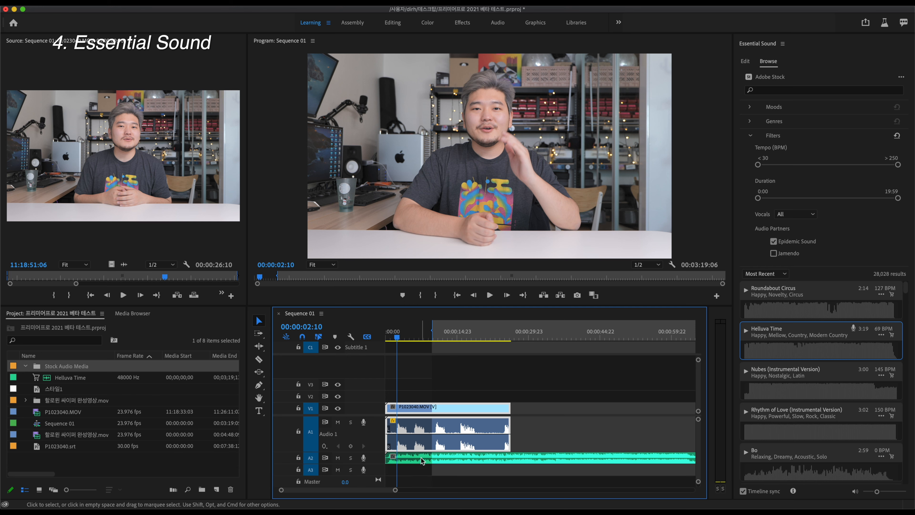
Search the Adobe Stock music for "forest", and open the Adobe Stock licensing window for Helluva Time in the Stock Audio Media bin.
{"action": "left_click", "coordinate": [772, 228]}
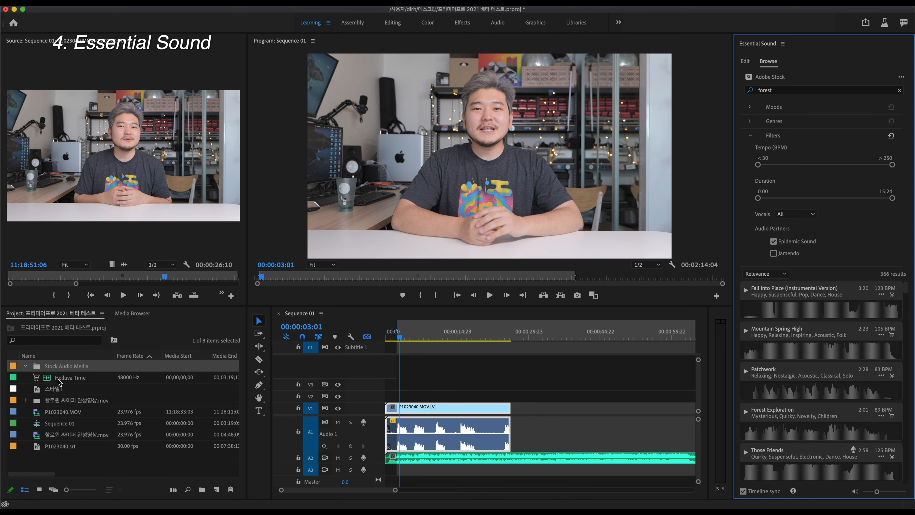
{"action": "left_click", "coordinate": [59, 378]}
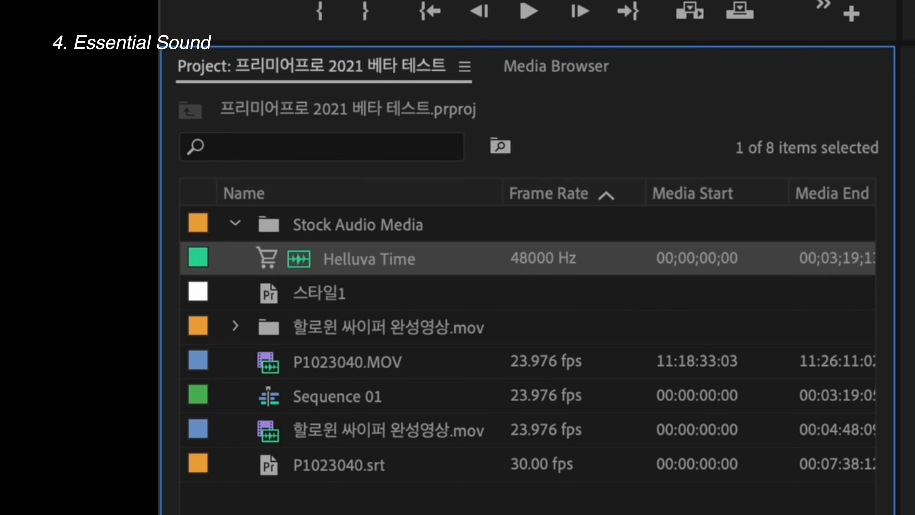
{"action": "left_click", "coordinate": [270, 261]}
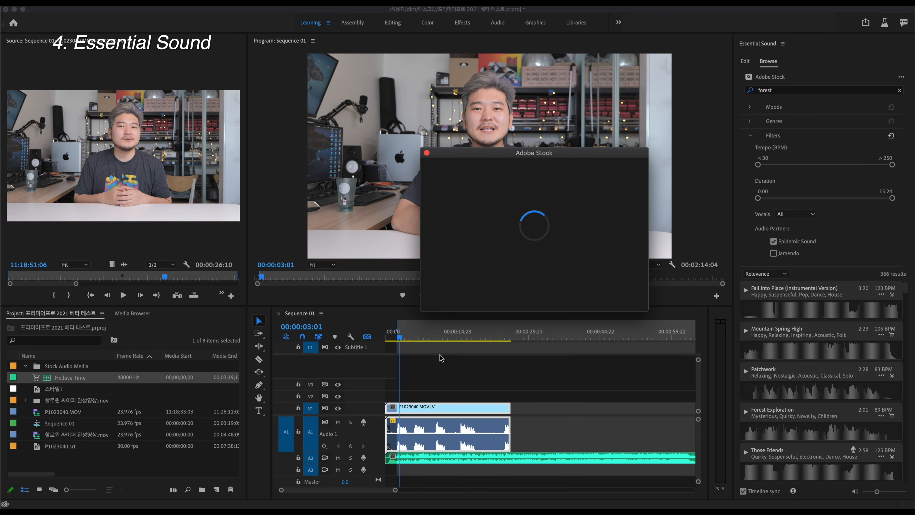